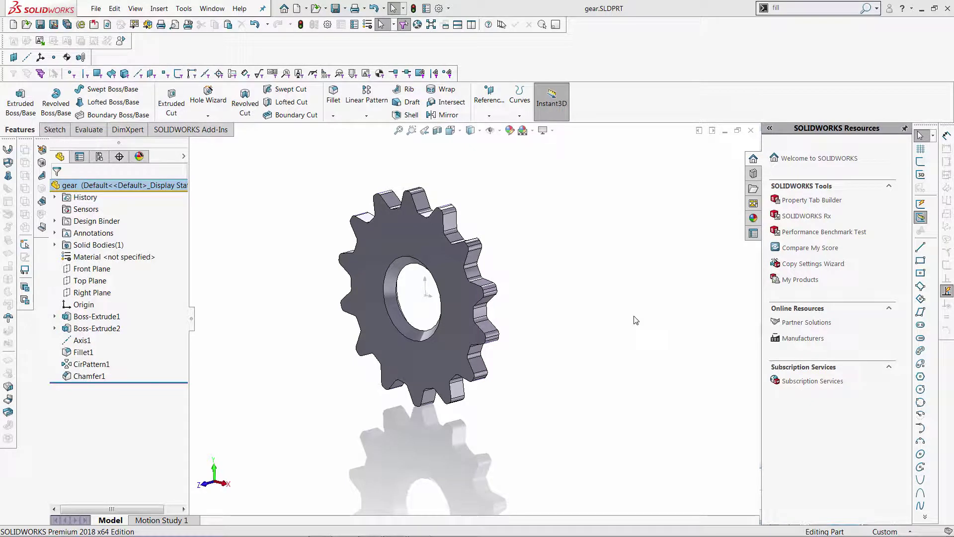
Step: In Chrome, open the Add Watermark Feature article from CodeStack's SOLIDWORKS Goodies collection
{"action": "key", "text": "alt+Tab"}
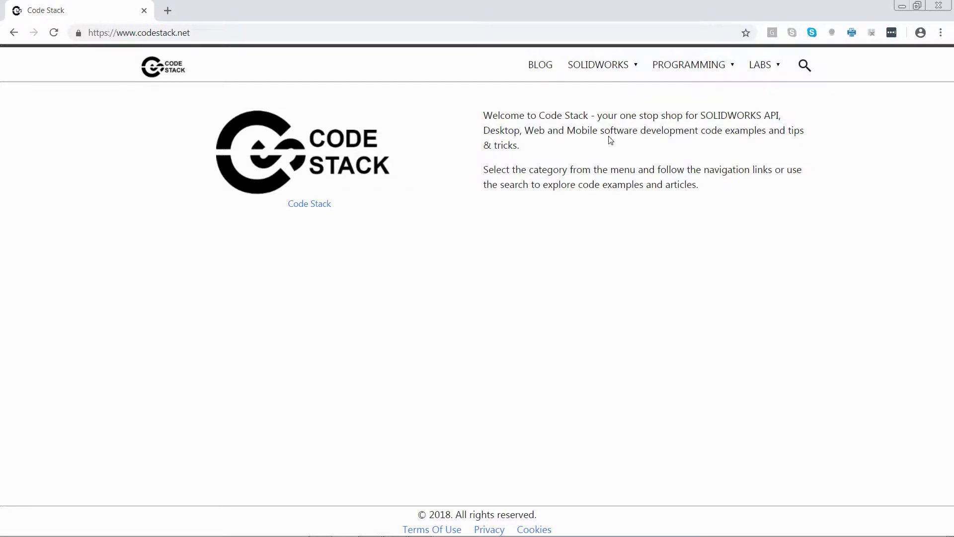
{"action": "mouse_move", "coordinate": [618, 70]}
{"action": "left_click", "coordinate": [508, 131]}
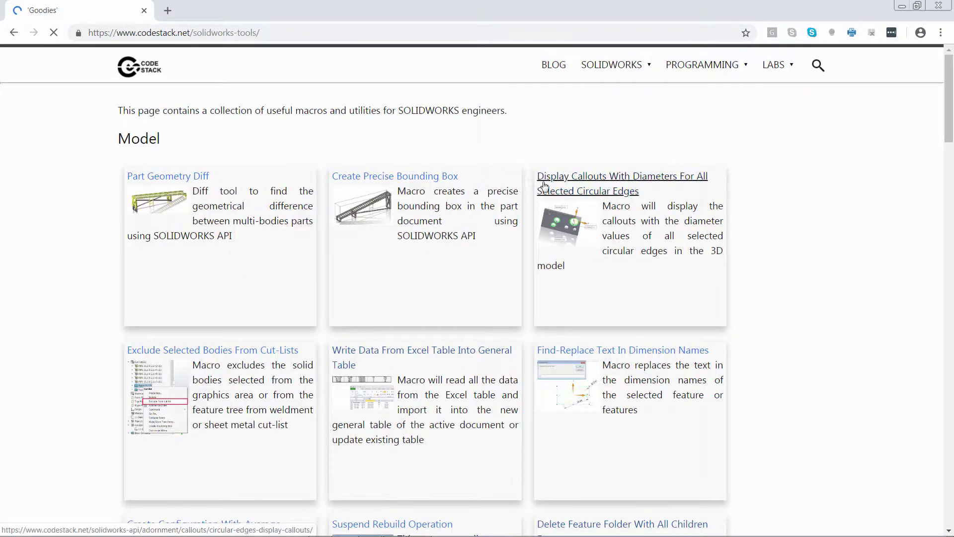
{"action": "scroll", "coordinate": [512, 219], "scroll_direction": "down", "scroll_amount": 20}
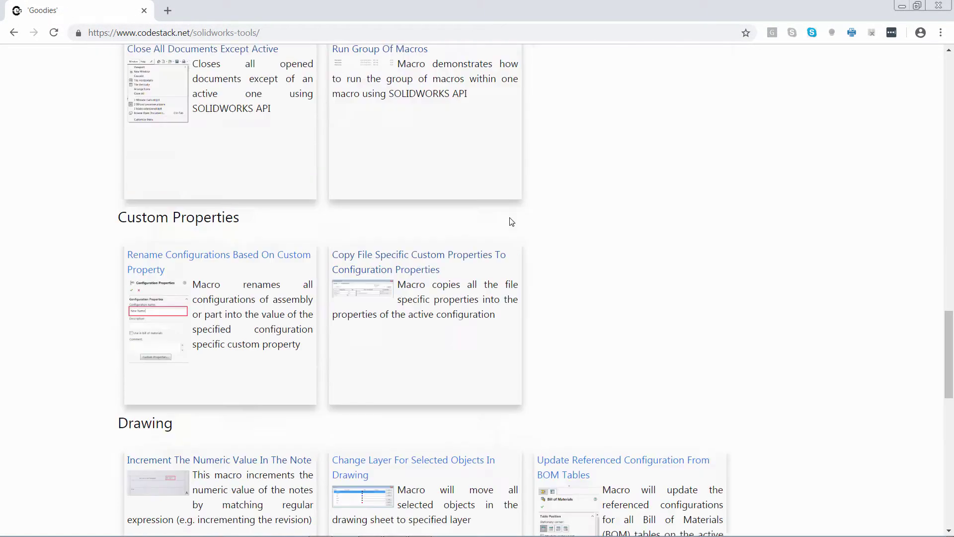
{"action": "scroll", "coordinate": [512, 222], "scroll_direction": "down", "scroll_amount": 14}
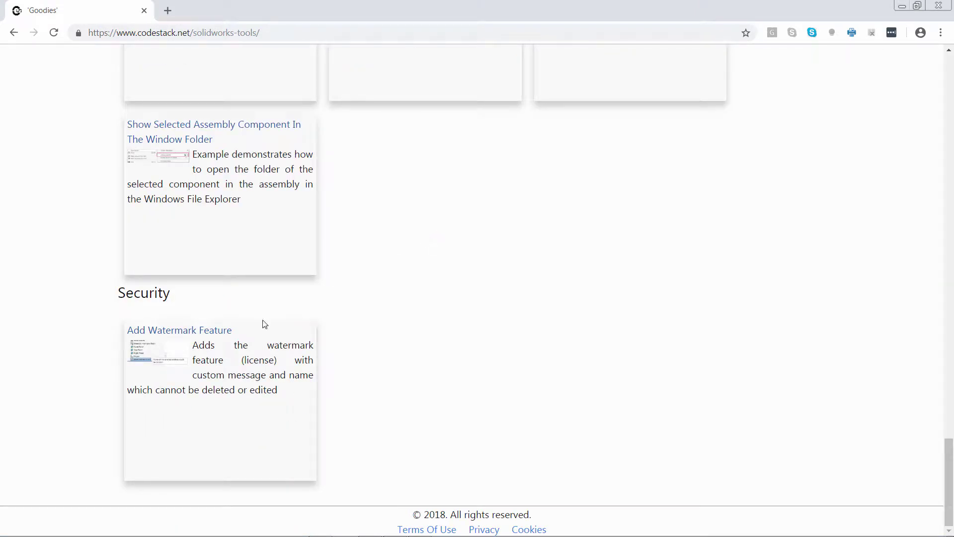
{"action": "left_click", "coordinate": [219, 330]}
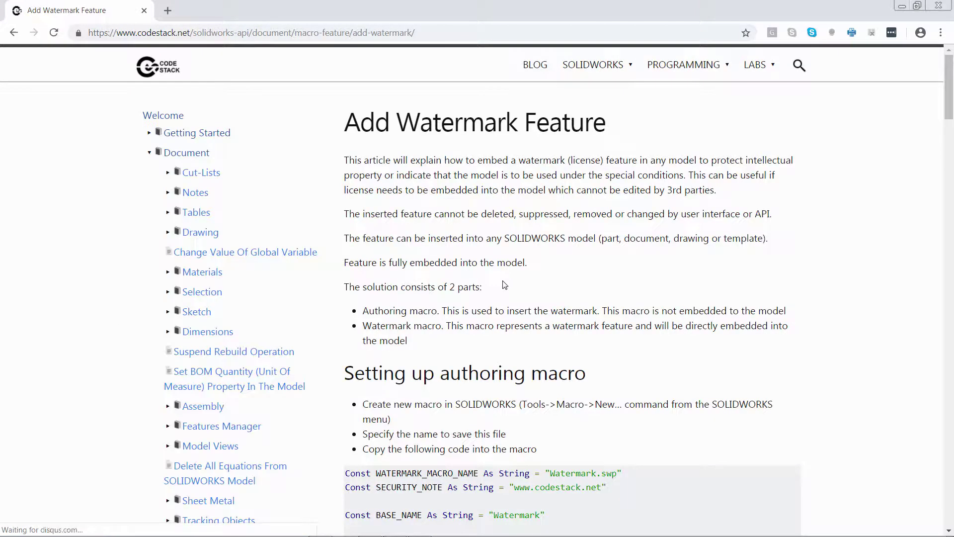
Step: Copy the article's authoring macro code, then bring SOLIDWORKS back to the front
{"action": "scroll", "coordinate": [504, 284], "scroll_direction": "down", "scroll_amount": 5}
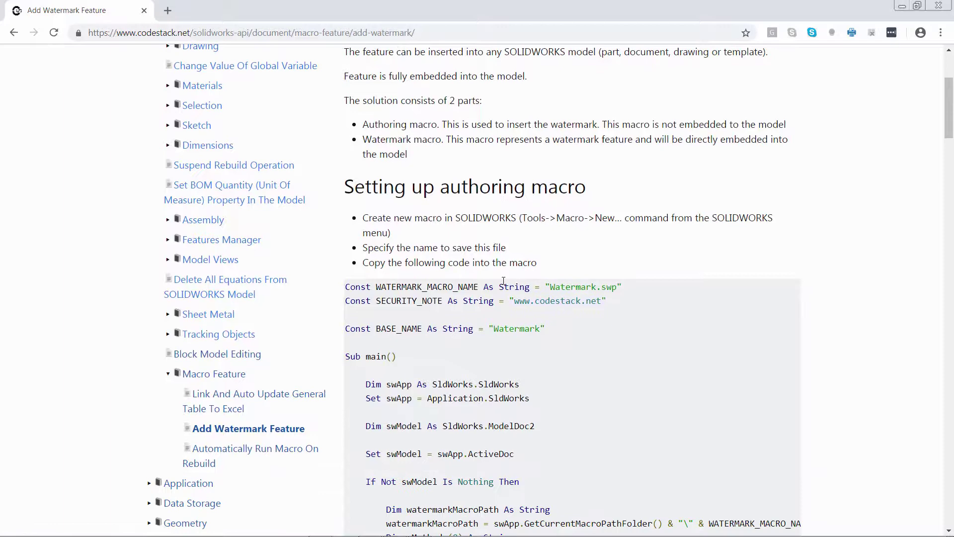
{"action": "scroll", "coordinate": [503, 283], "scroll_direction": "down", "scroll_amount": 1}
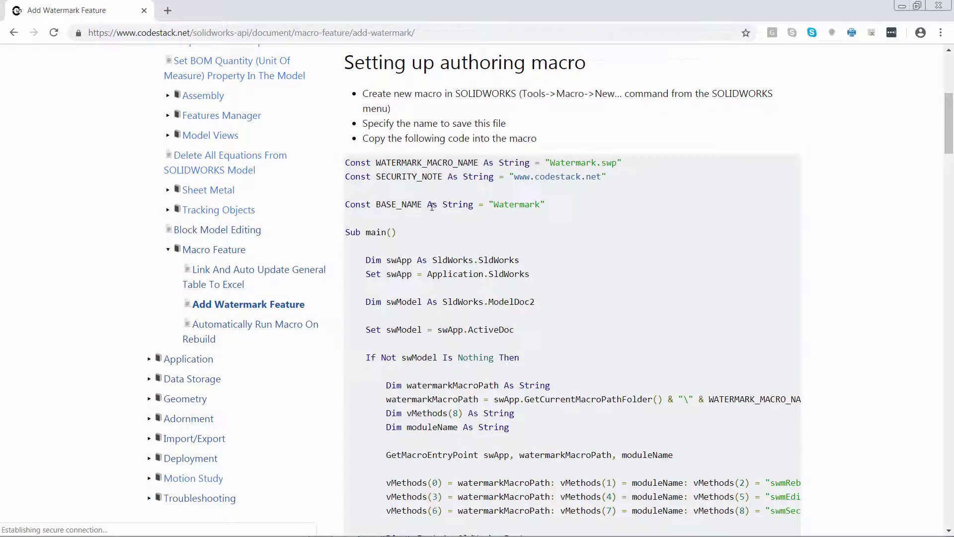
{"action": "left_click_drag", "start_coordinate": [346, 163], "coordinate": [389, 178]}
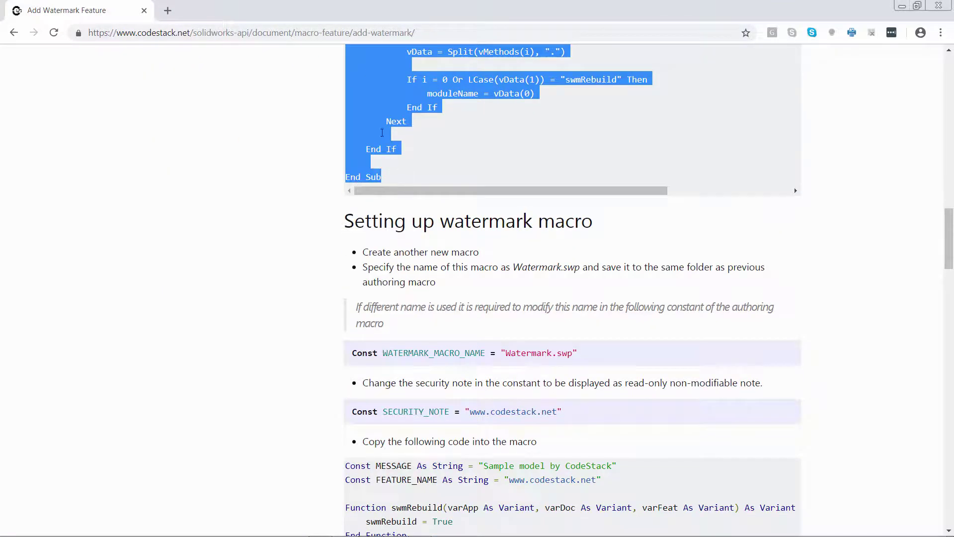
{"action": "left_click", "coordinate": [309, 202]}
{"action": "key", "text": "alt+Tab"}
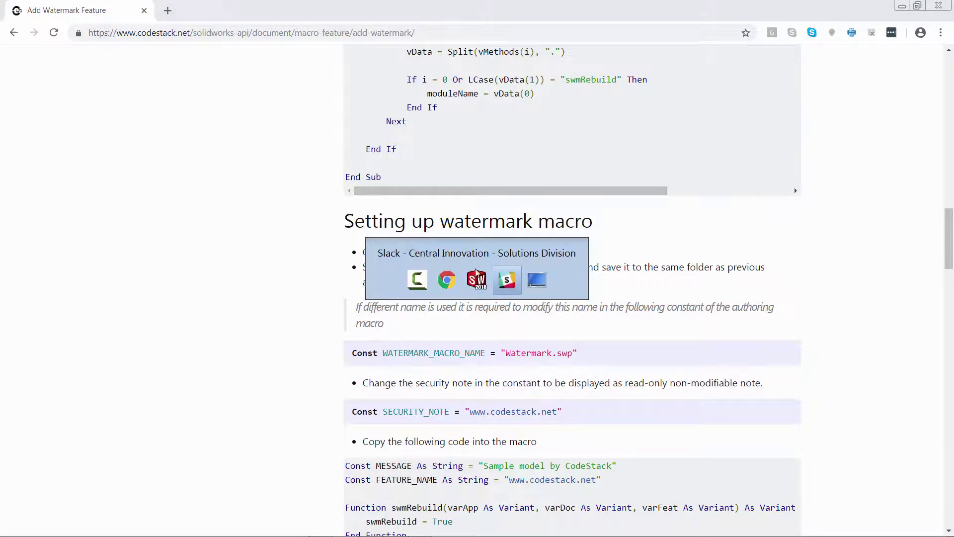
{"action": "left_click", "coordinate": [476, 279]}
Step: Show the Macro toolbar and create a new macro saved as InsertWatermark
{"action": "right_click", "coordinate": [298, 46]}
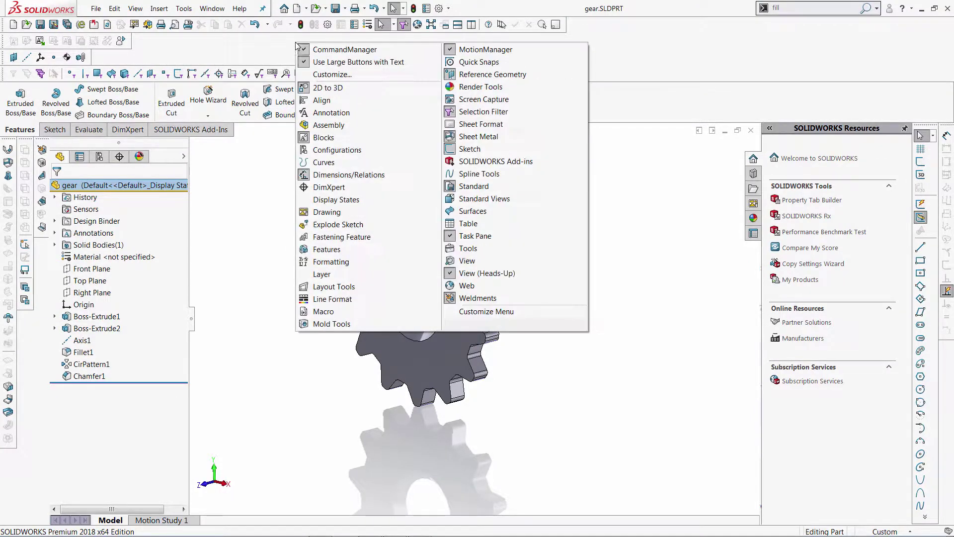
{"action": "left_click", "coordinate": [323, 311]}
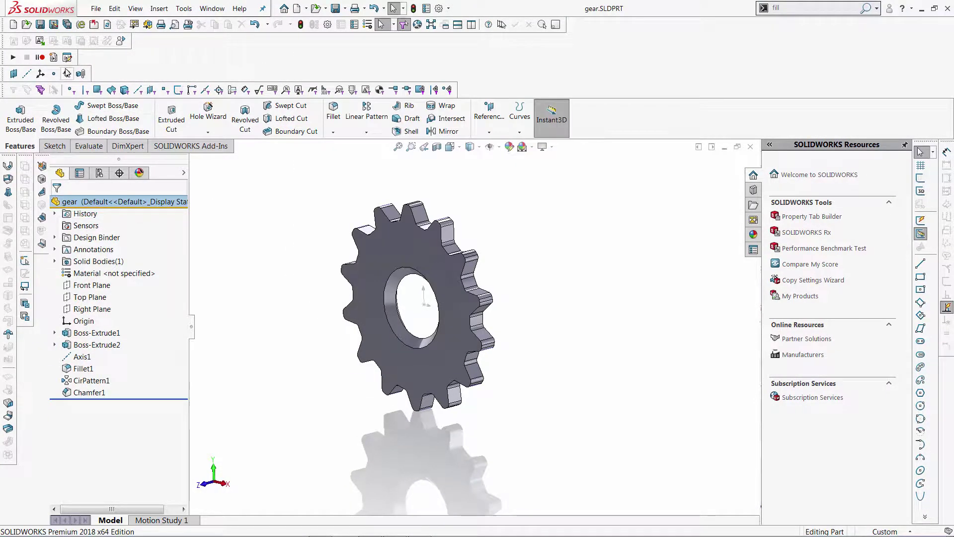
{"action": "left_click", "coordinate": [53, 57]}
{"action": "type", "text": "InsertWatermark"}
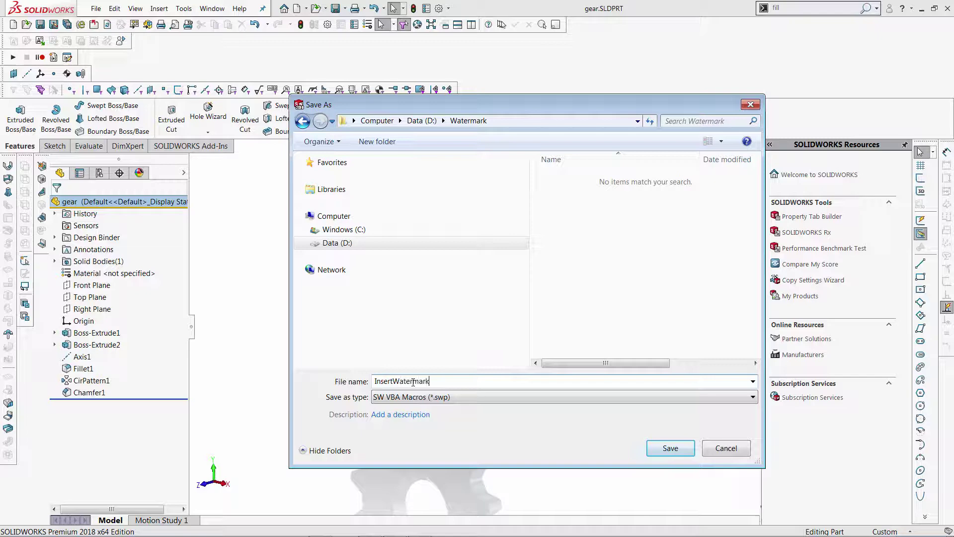
{"action": "left_click", "coordinate": [670, 447]}
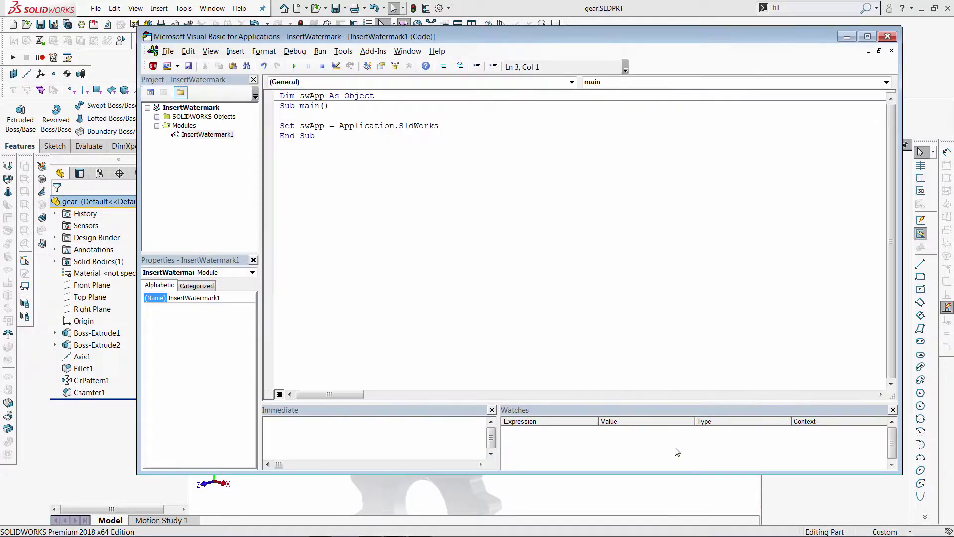
{"action": "key", "text": "ctrl+a"}
{"action": "key", "text": "ctrl+v"}
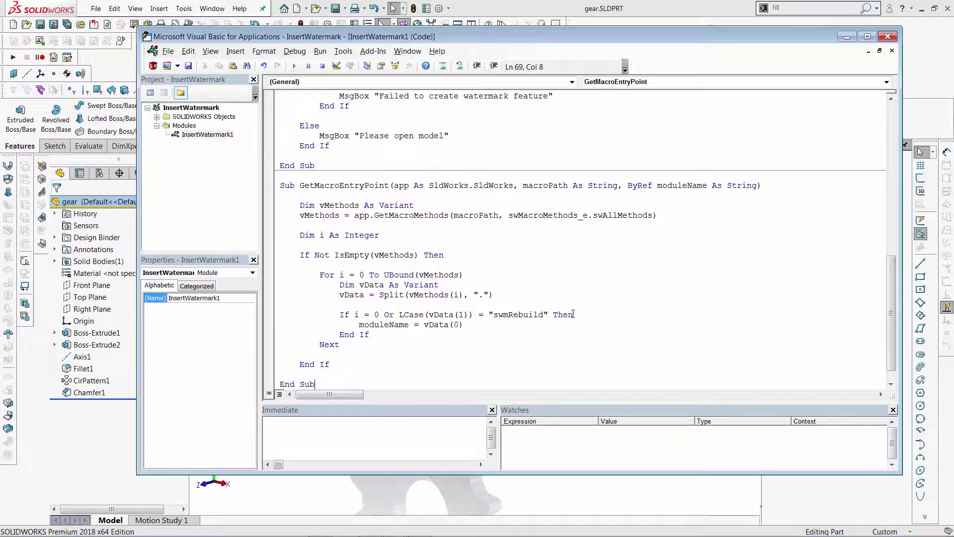
{"action": "scroll", "coordinate": [573, 313], "scroll_direction": "up", "scroll_amount": 15}
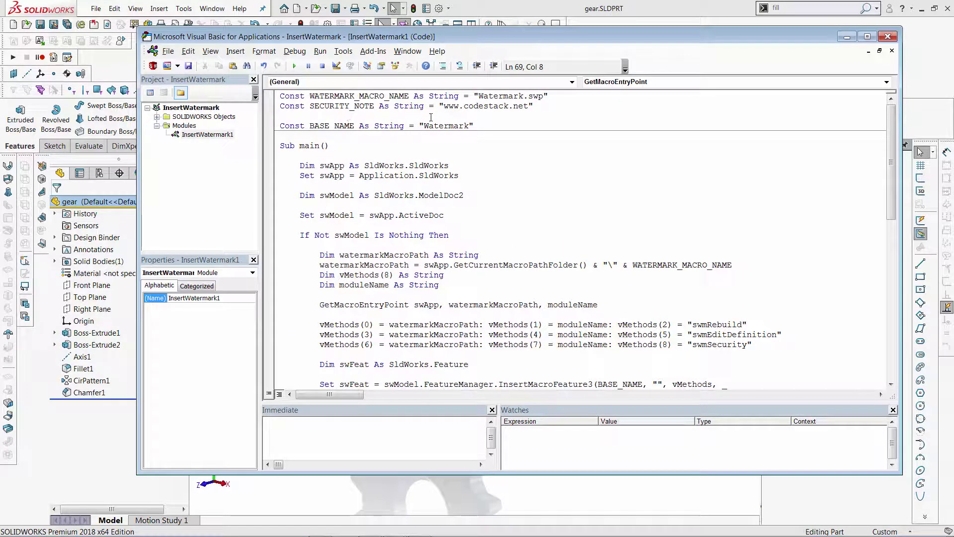
{"action": "left_click_drag", "start_coordinate": [443, 106], "coordinate": [529, 106]}
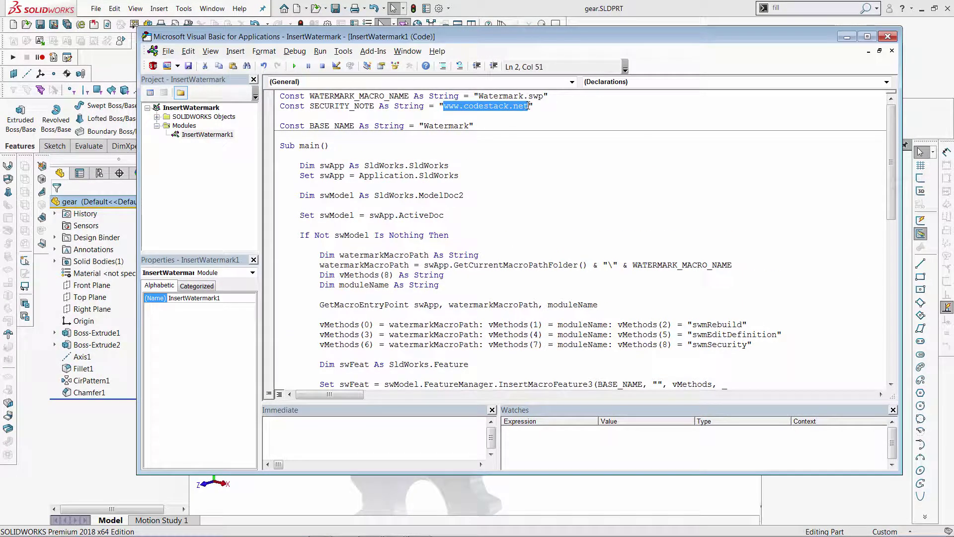
{"action": "type", "text": "Demo Model"}
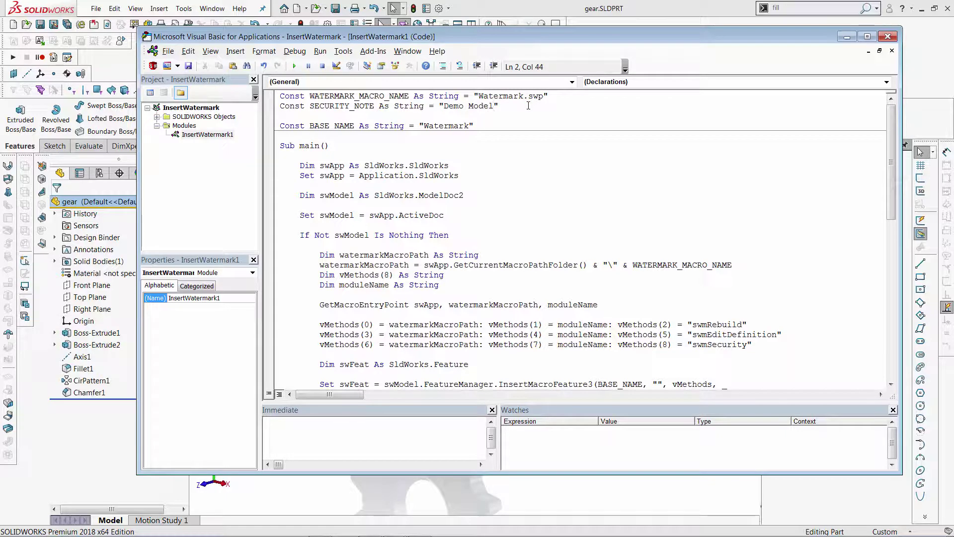
{"action": "left_click", "coordinate": [535, 161]}
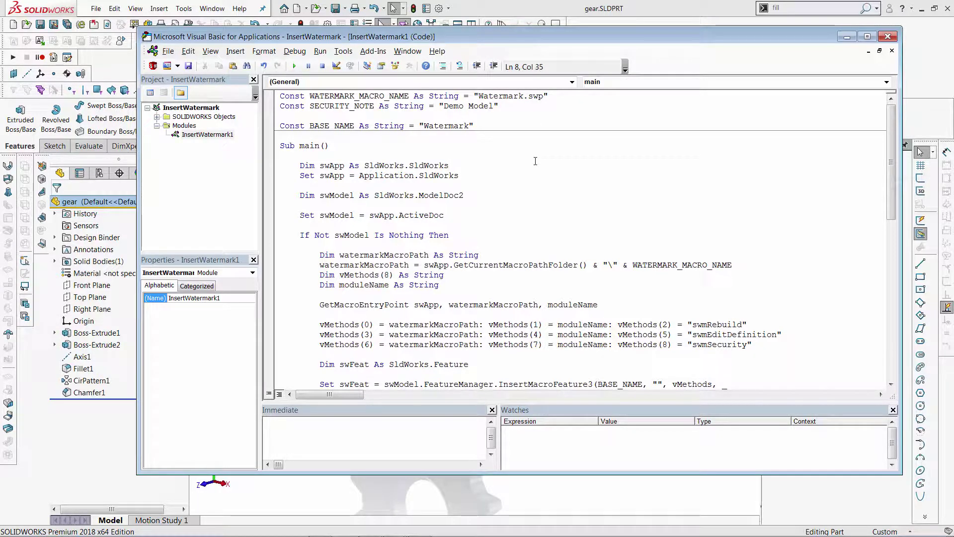
{"action": "key", "text": "alt+Tab"}
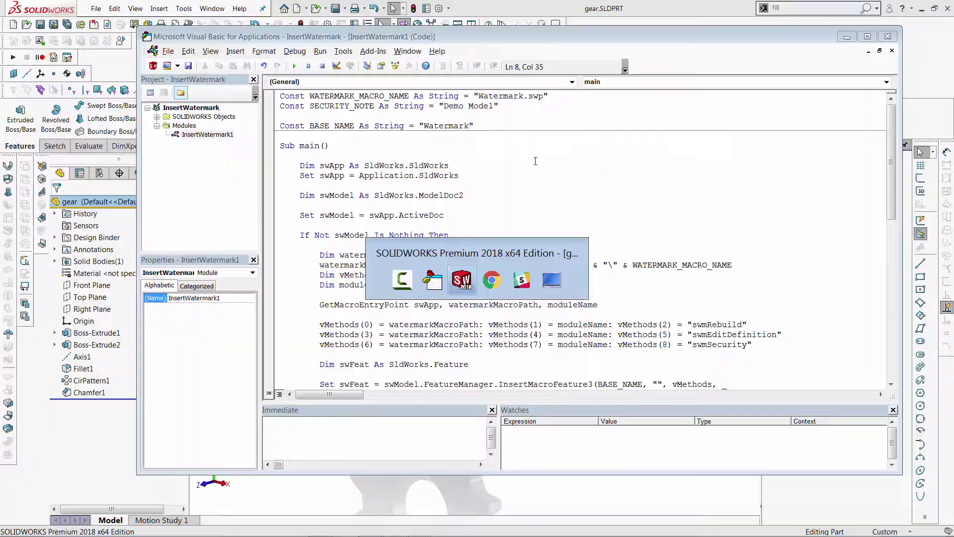
Step: Copy the watermark macro code starting at Const MESSAGE from the article, then switch back to SOLIDWORKS
{"action": "scroll", "coordinate": [333, 243], "scroll_direction": "down", "scroll_amount": 6}
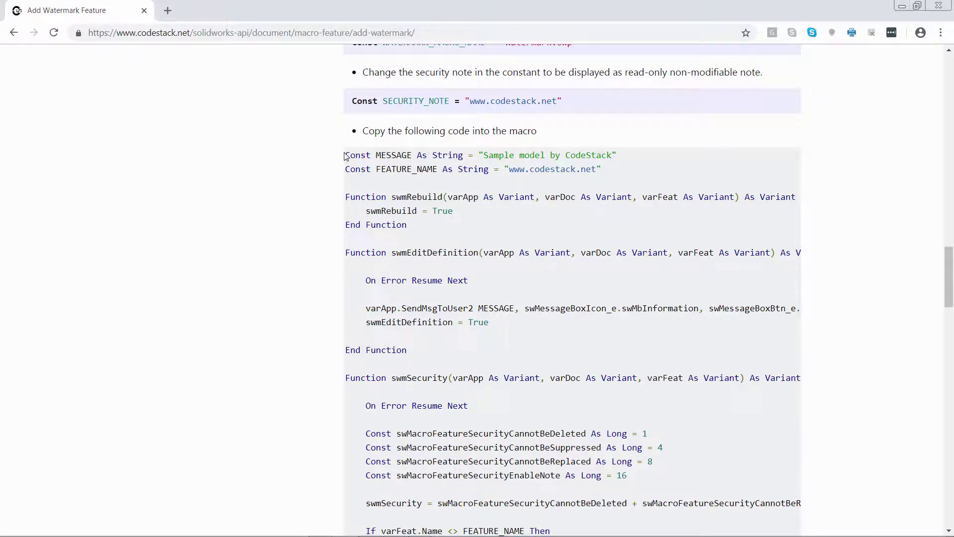
{"action": "left_click_drag", "start_coordinate": [346, 156], "coordinate": [407, 275]}
{"action": "scroll", "coordinate": [348, 177], "scroll_direction": "down", "scroll_amount": 6}
{"action": "right_click", "coordinate": [398, 150]}
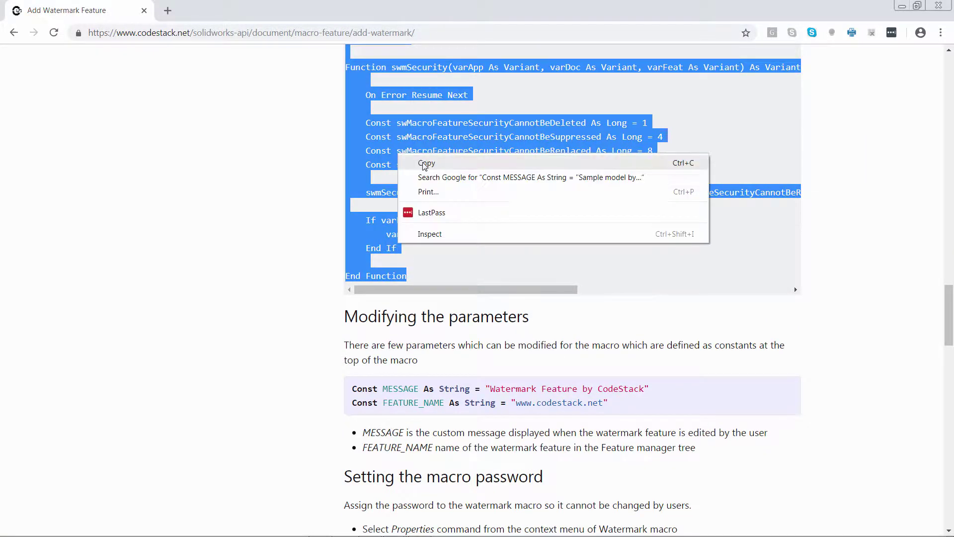
{"action": "left_click", "coordinate": [423, 163]}
{"action": "left_click", "coordinate": [315, 193]}
{"action": "key", "text": "alt+Tab"}
{"action": "key", "text": "alt+Tab"}
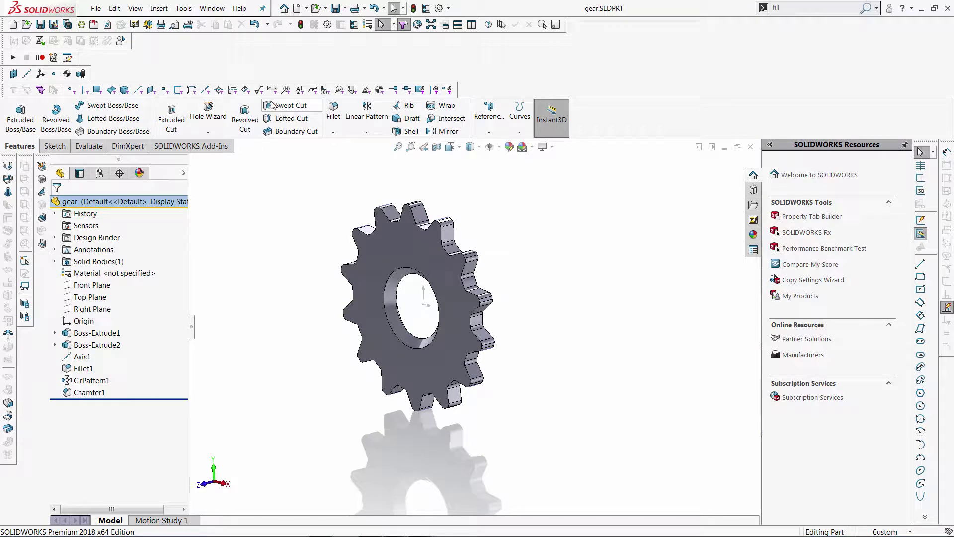
Step: Create a new macro saved as Watermark.swp and paste the copied watermark code into Watermark1
{"action": "left_click", "coordinate": [53, 57]}
{"action": "type", "text": "Water"}
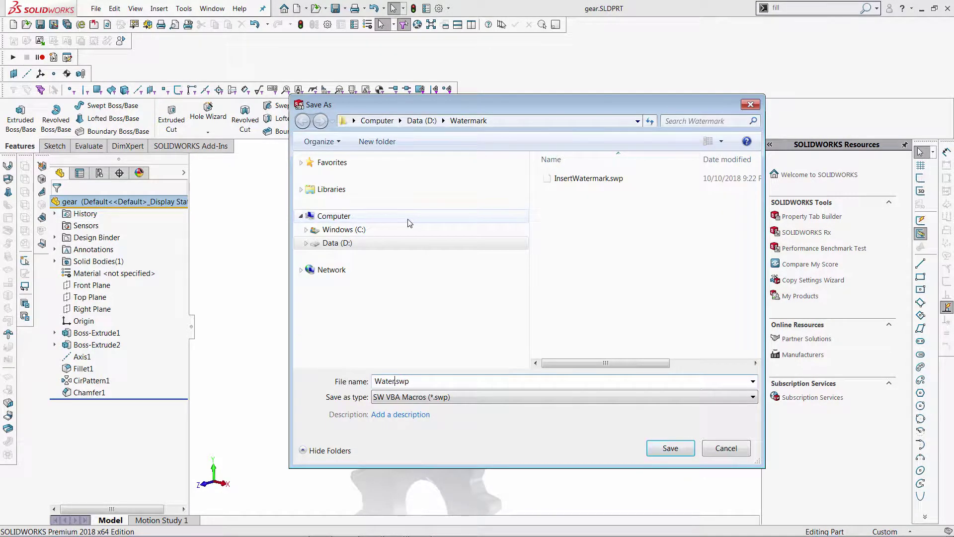
{"action": "type", "text": "mark"}
{"action": "left_click", "coordinate": [666, 451]}
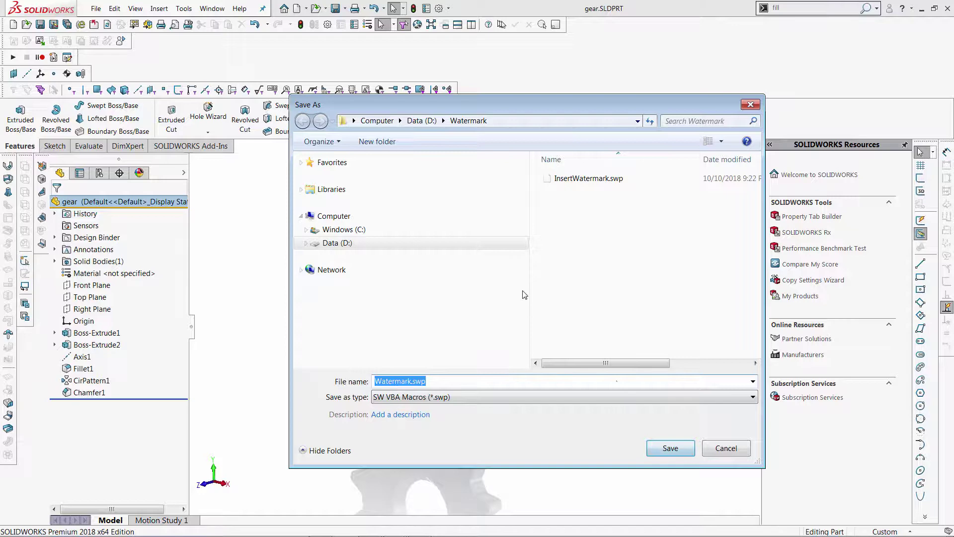
{"action": "key", "text": "ctrl+a"}
{"action": "key", "text": "ctrl+v"}
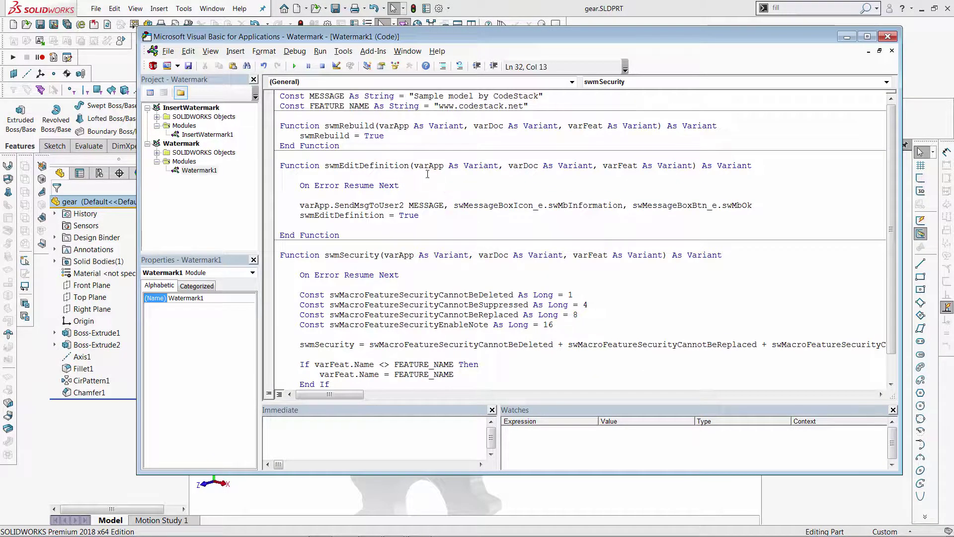
Step: Set FEATURE_NAME to 'Demo' and the message to 'This is a demonstration model developed by CodeStack'
{"action": "left_click_drag", "start_coordinate": [437, 107], "coordinate": [524, 107]}
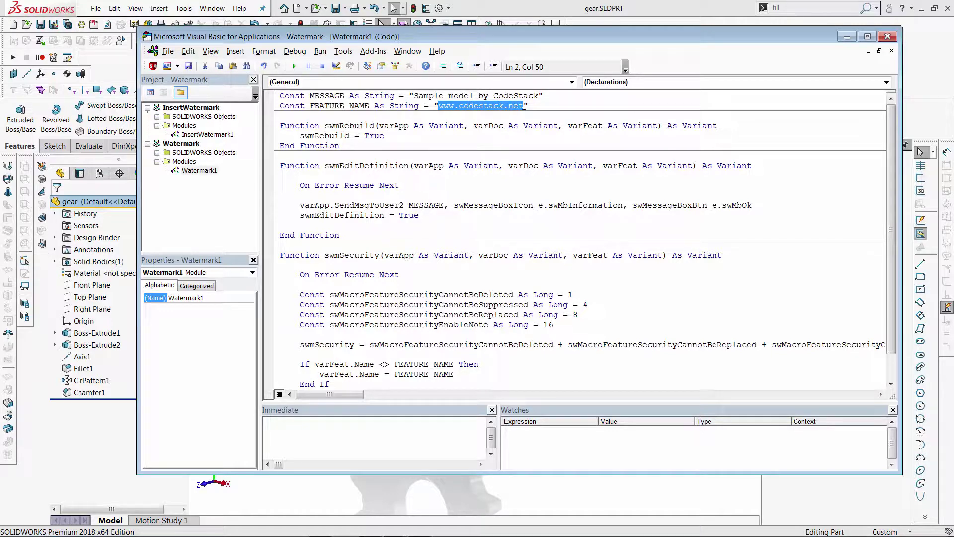
{"action": "type", "text": "Demo"}
{"action": "left_click_drag", "start_coordinate": [414, 96], "coordinate": [489, 94]}
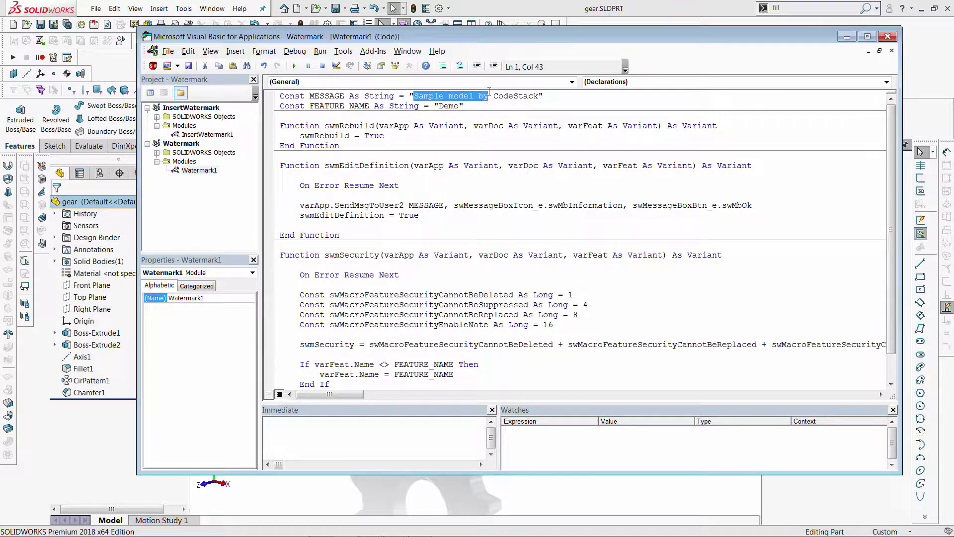
{"action": "type", "text": "This is a demonstration model develo"}
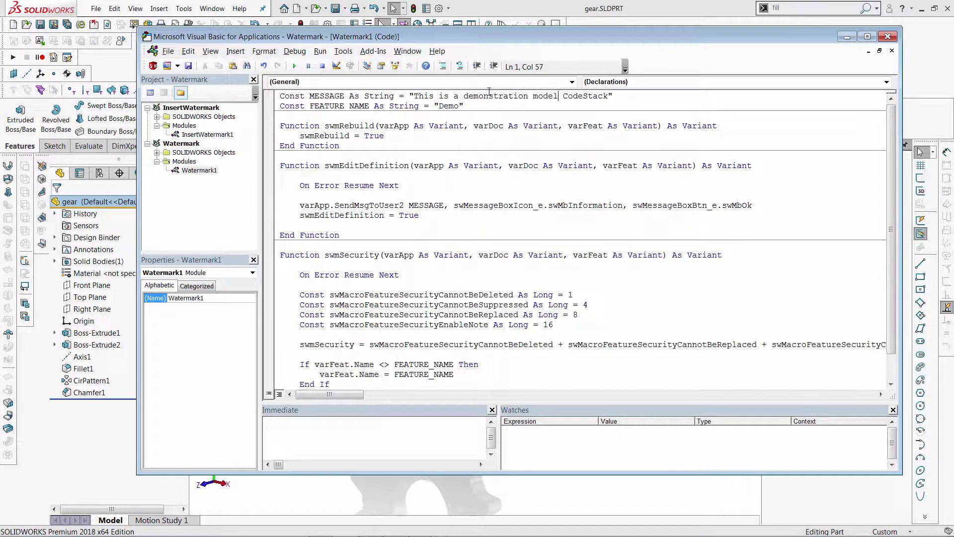
{"action": "type", "text": "ped by"}
{"action": "left_click", "coordinate": [449, 166]}
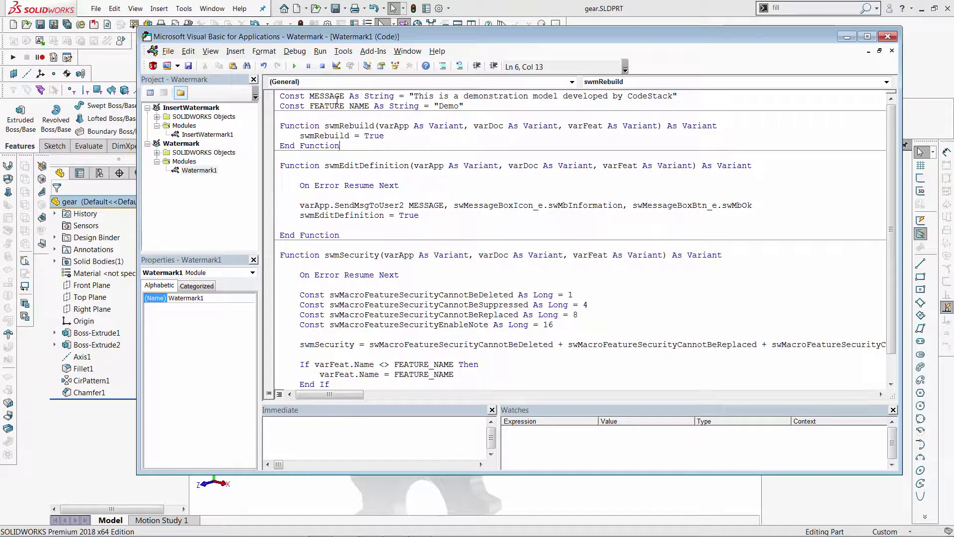
Step: In the Watermark project's Protection properties, lock the project for viewing with a confirmed password
{"action": "right_click", "coordinate": [184, 161]}
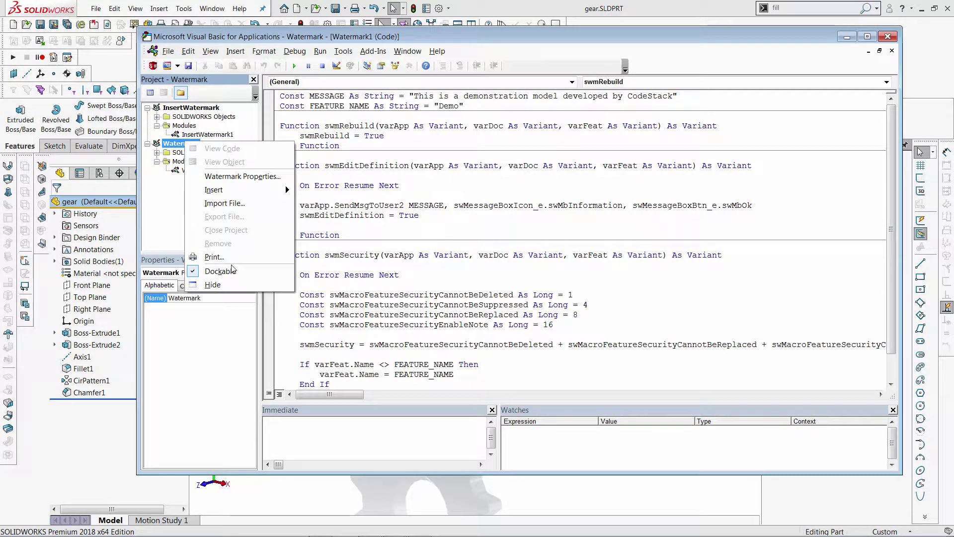
{"action": "left_click", "coordinate": [241, 177]}
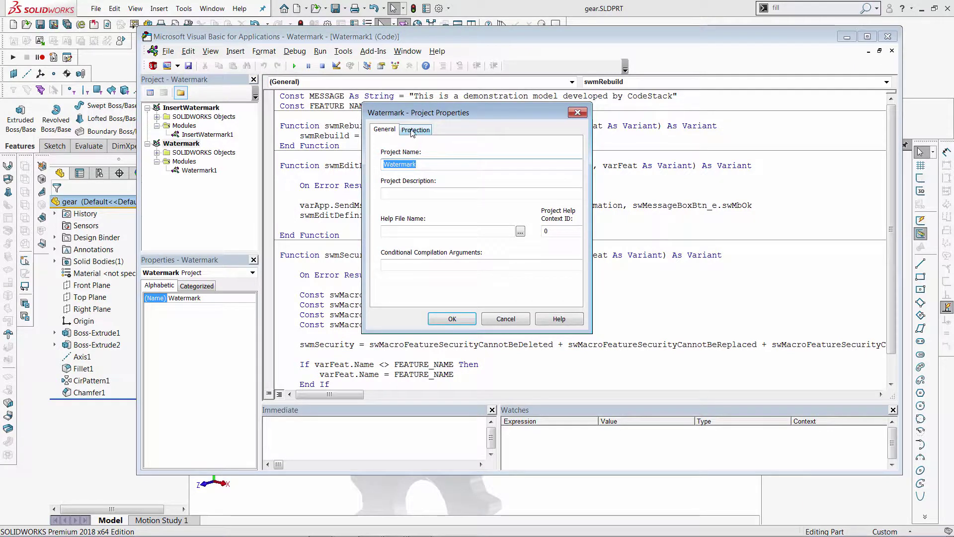
{"action": "left_click", "coordinate": [415, 130]}
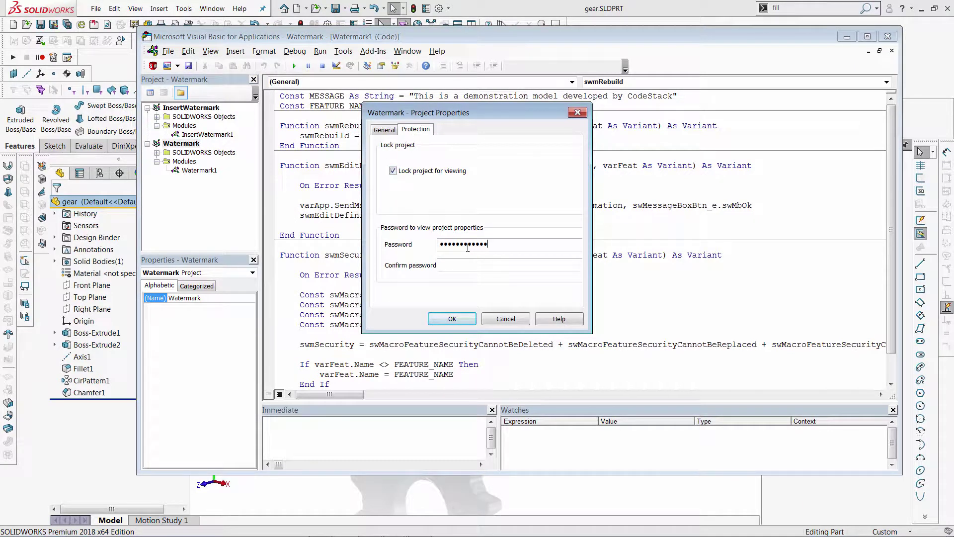
{"action": "key", "text": "Tab"}
{"action": "type", "text": "*******"}
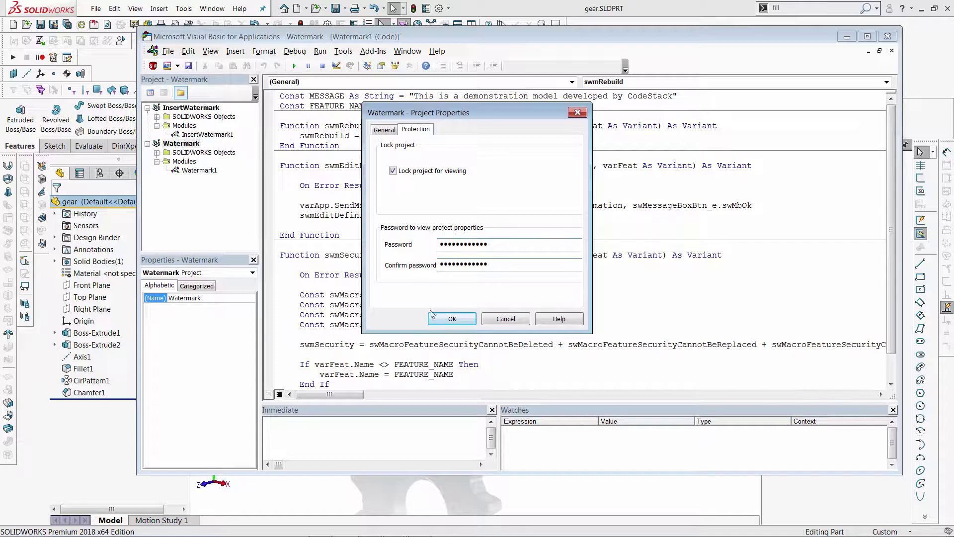
{"action": "left_click", "coordinate": [451, 319]}
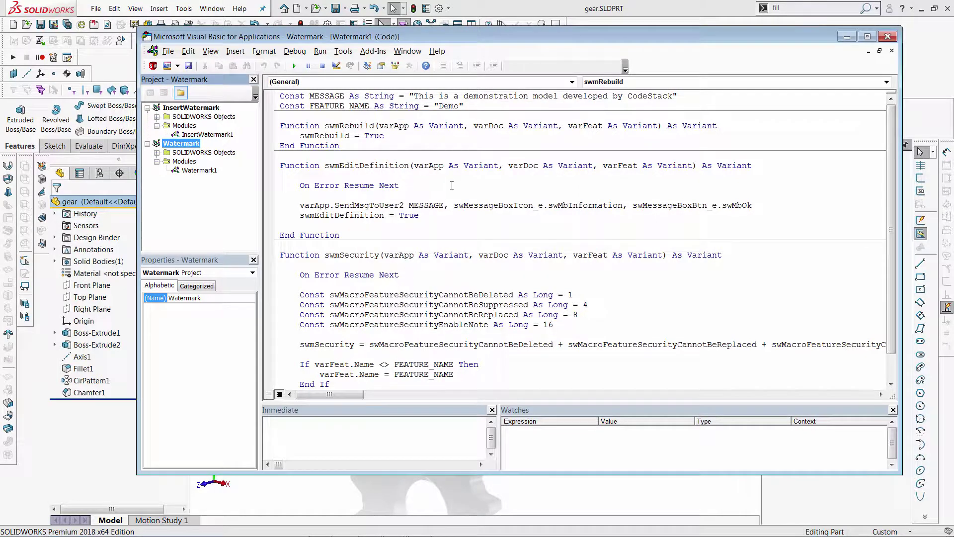
Step: Run InsertWatermark1's main routine to add the Demo feature to the gear, then close the VBA editor
{"action": "left_click", "coordinate": [451, 186]}
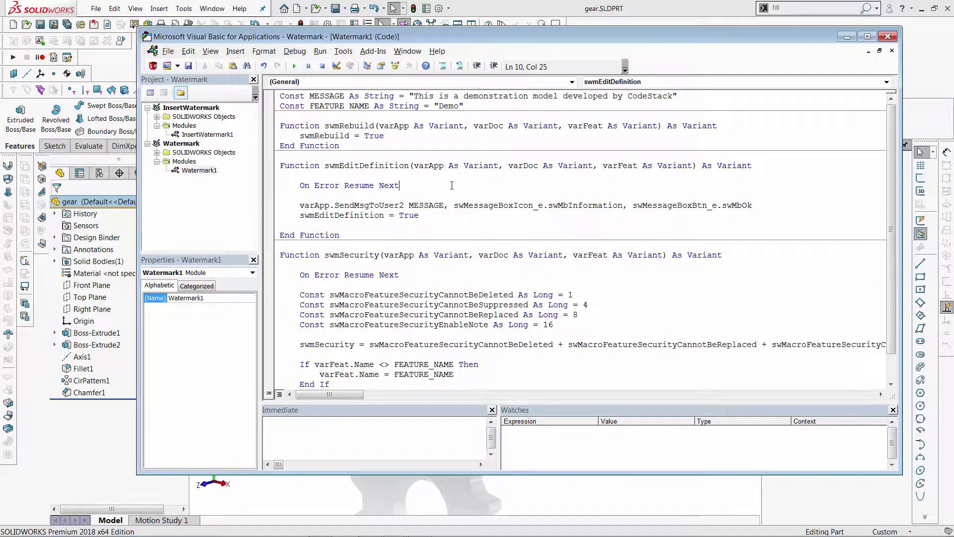
{"action": "double_click", "coordinate": [207, 136]}
{"action": "left_click", "coordinate": [330, 145]}
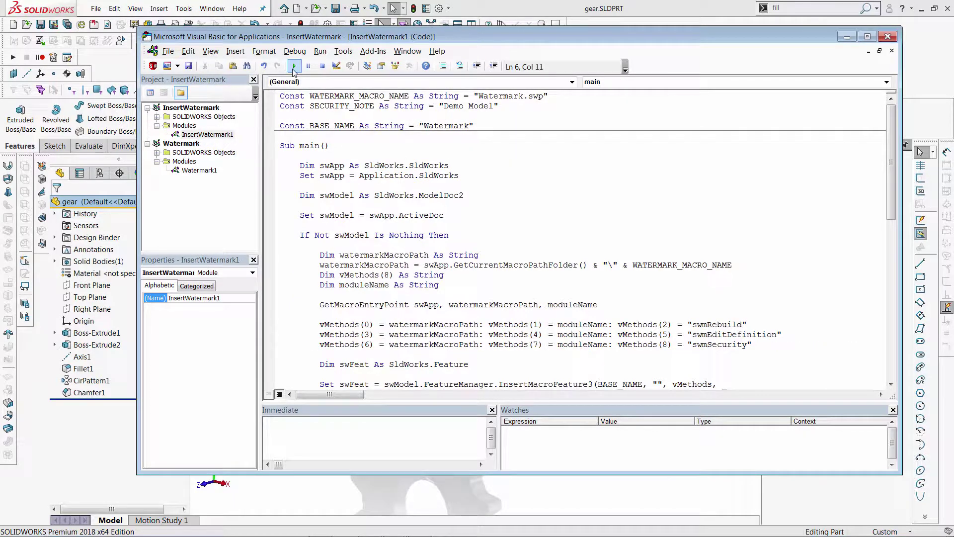
{"action": "left_click", "coordinate": [294, 66]}
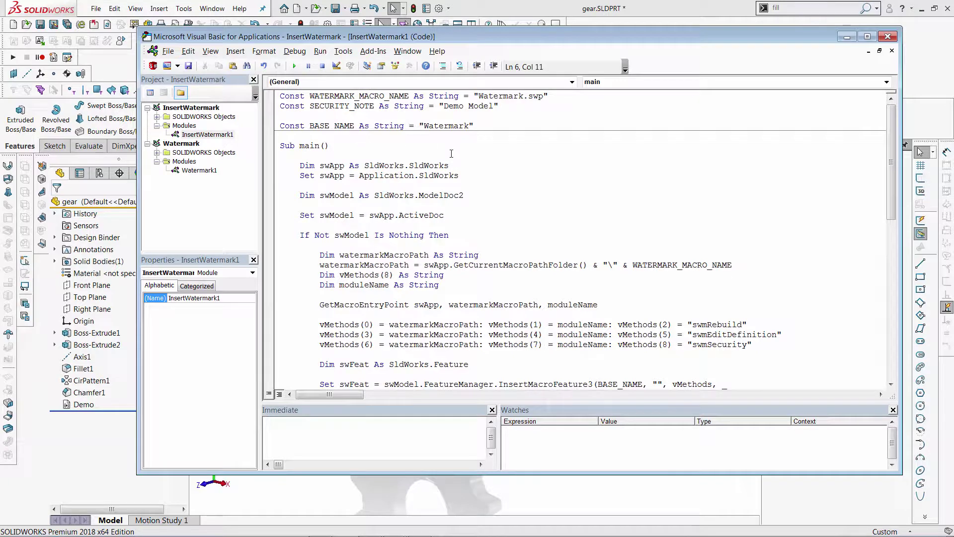
{"action": "left_click", "coordinate": [887, 37]}
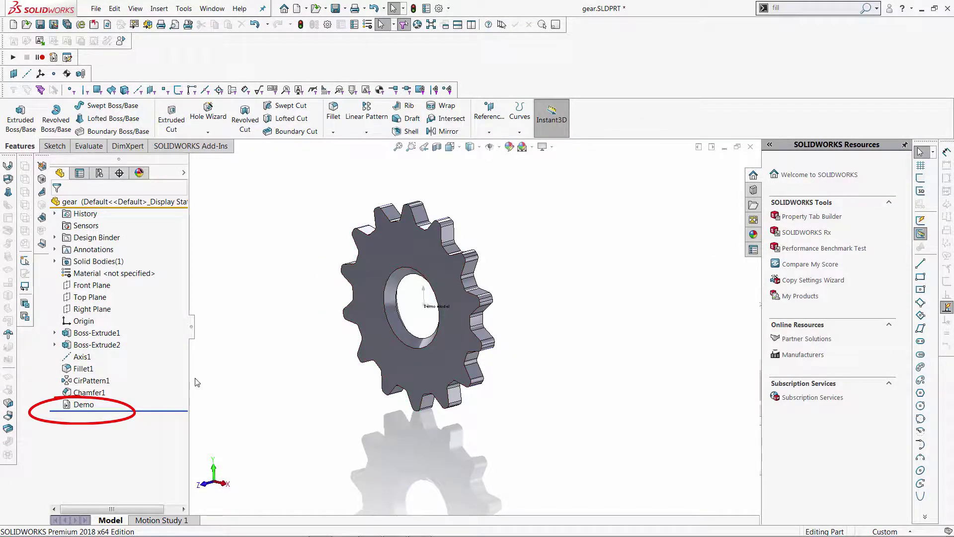
{"action": "left_click", "coordinate": [82, 405]}
{"action": "scroll", "coordinate": [405, 291], "scroll_direction": "down", "scroll_amount": 5}
{"action": "key", "text": "Delete"}
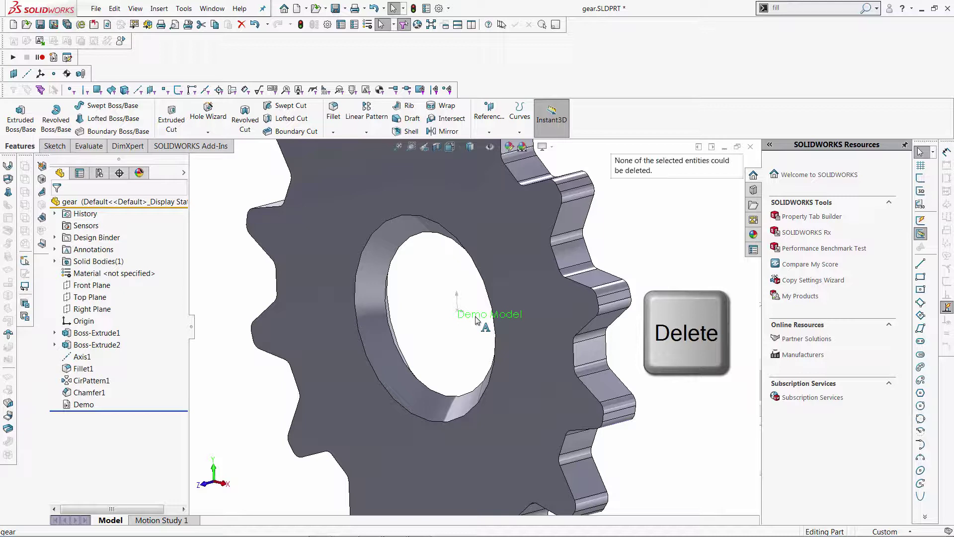
{"action": "left_click", "coordinate": [82, 405]}
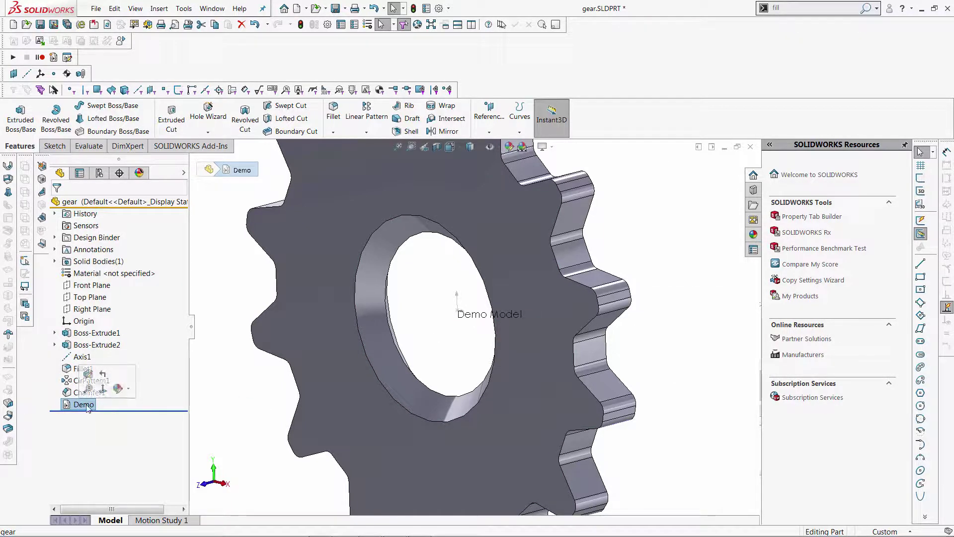
{"action": "right_click", "coordinate": [86, 407]}
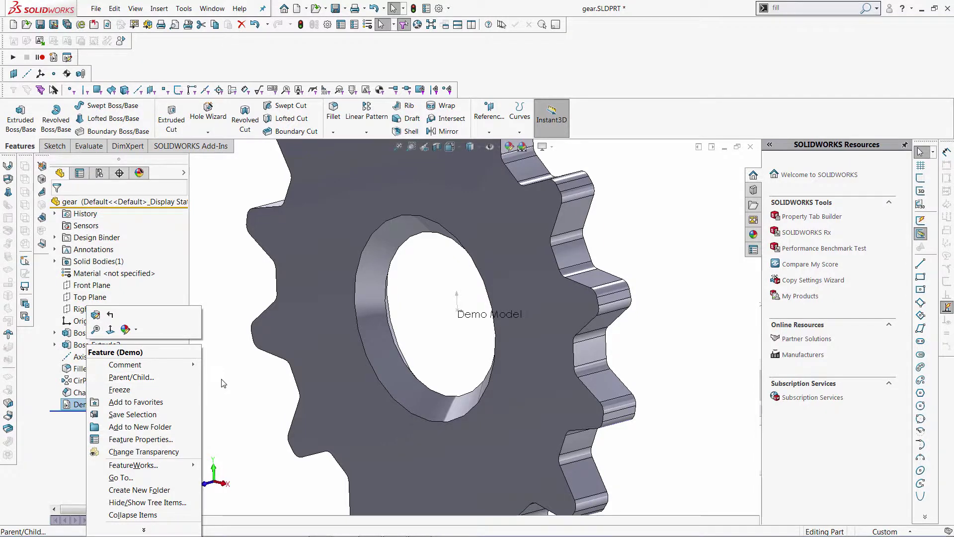
{"action": "left_click", "coordinate": [199, 398]}
{"action": "right_click", "coordinate": [82, 406]}
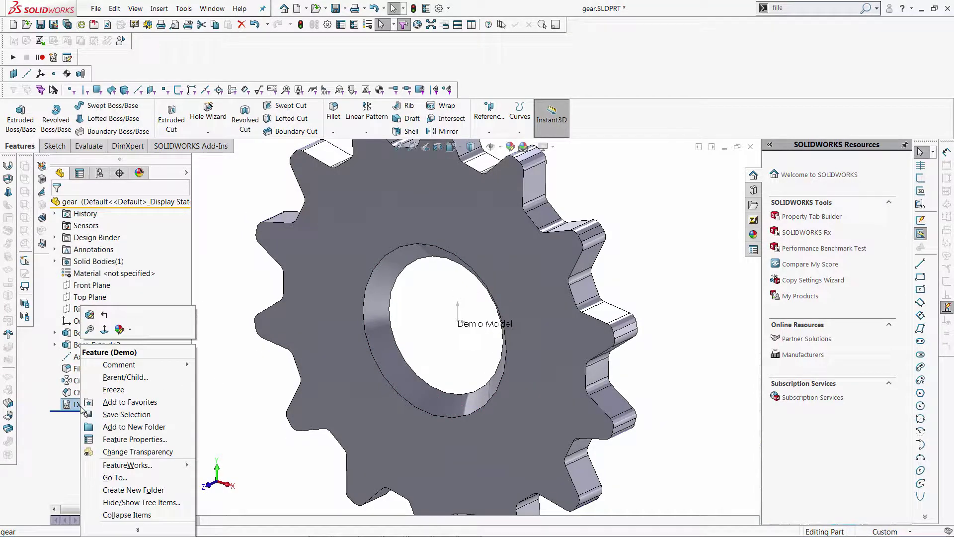
{"action": "left_click", "coordinate": [92, 321]}
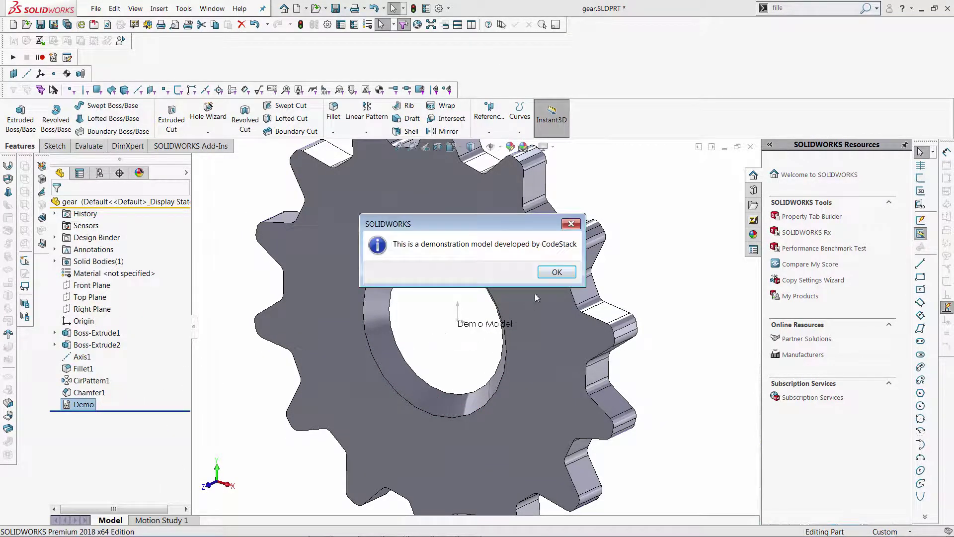
{"action": "left_click", "coordinate": [557, 272]}
{"action": "key", "text": "Delete"}
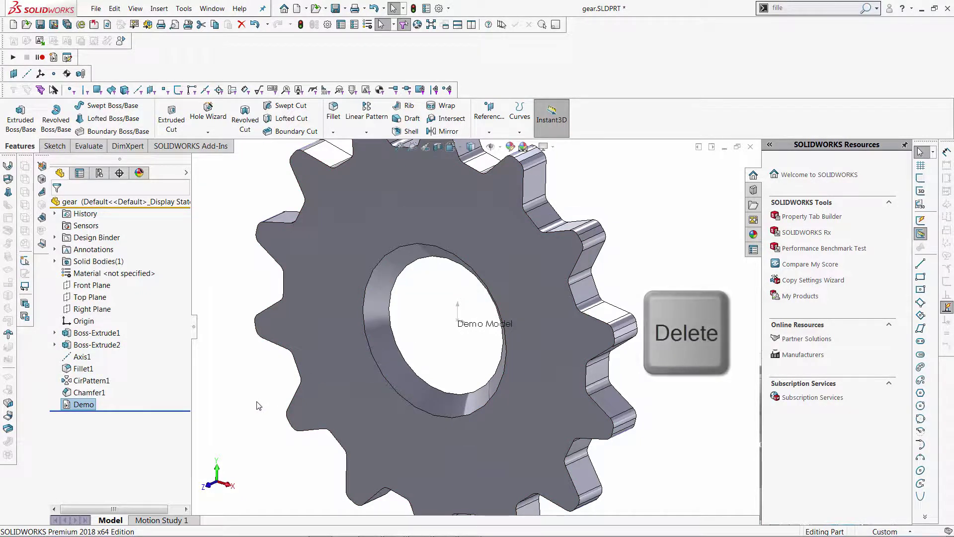
{"action": "left_click", "coordinate": [85, 405]}
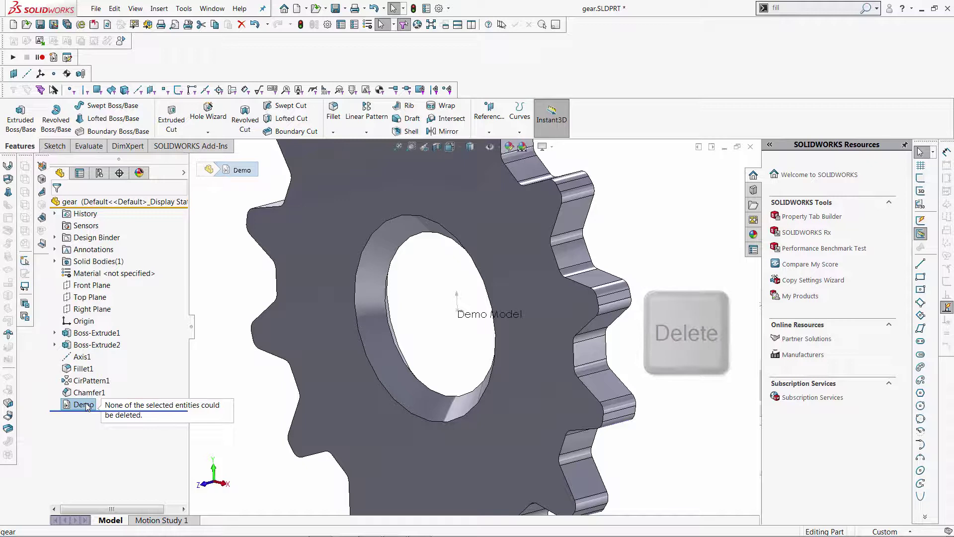
{"action": "left_click", "coordinate": [87, 405]}
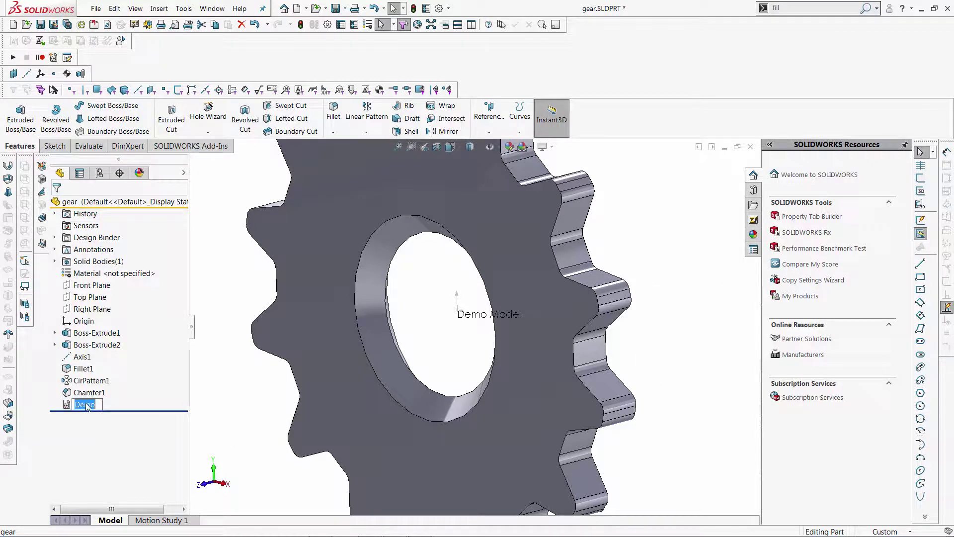
{"action": "type", "text": "---"}
{"action": "key", "text": "Return"}
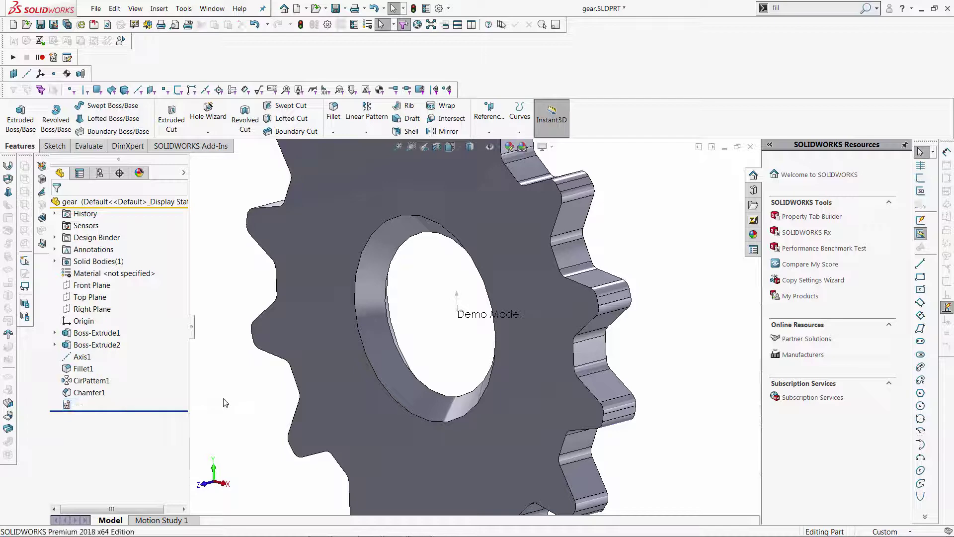
{"action": "left_click", "coordinate": [310, 351]}
{"action": "key", "text": "Escape"}
{"action": "key", "text": "f"}
{"action": "right_click", "coordinate": [82, 405]}
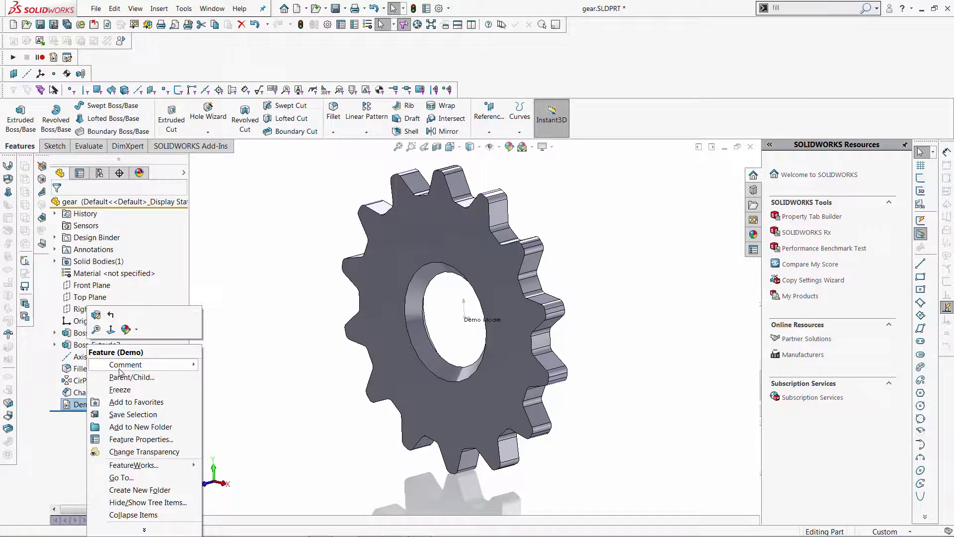
{"action": "left_click", "coordinate": [141, 440]}
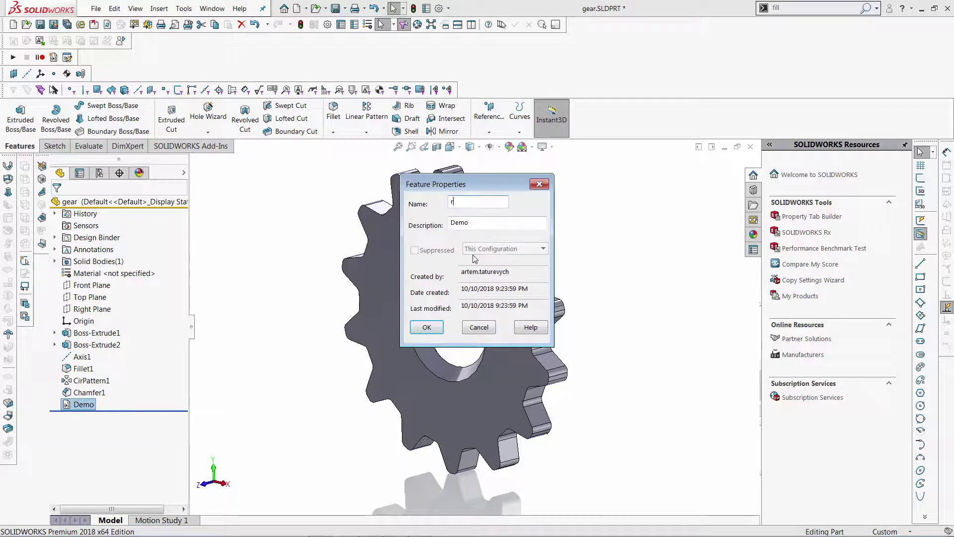
{"action": "left_click", "coordinate": [426, 327]}
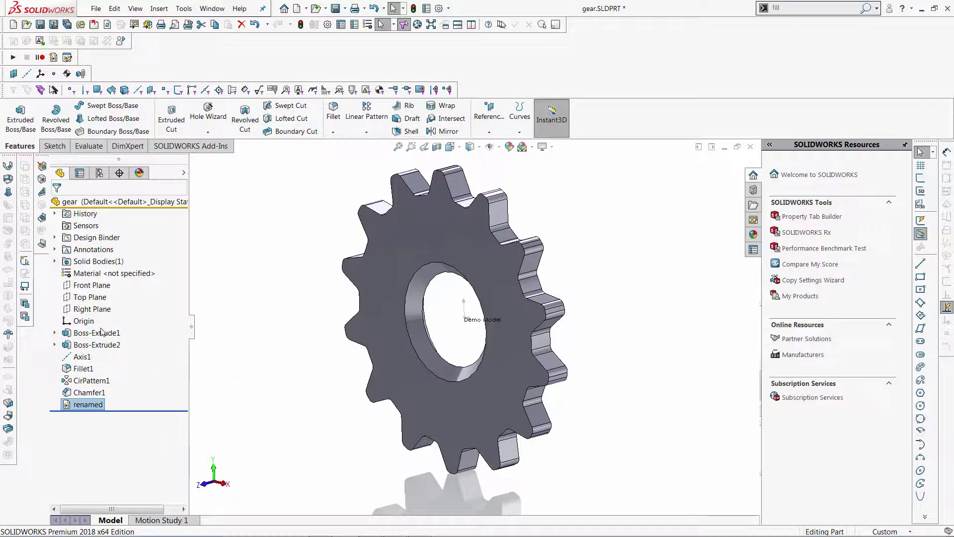
{"action": "left_click", "coordinate": [92, 285]}
{"action": "left_click", "coordinate": [269, 375]}
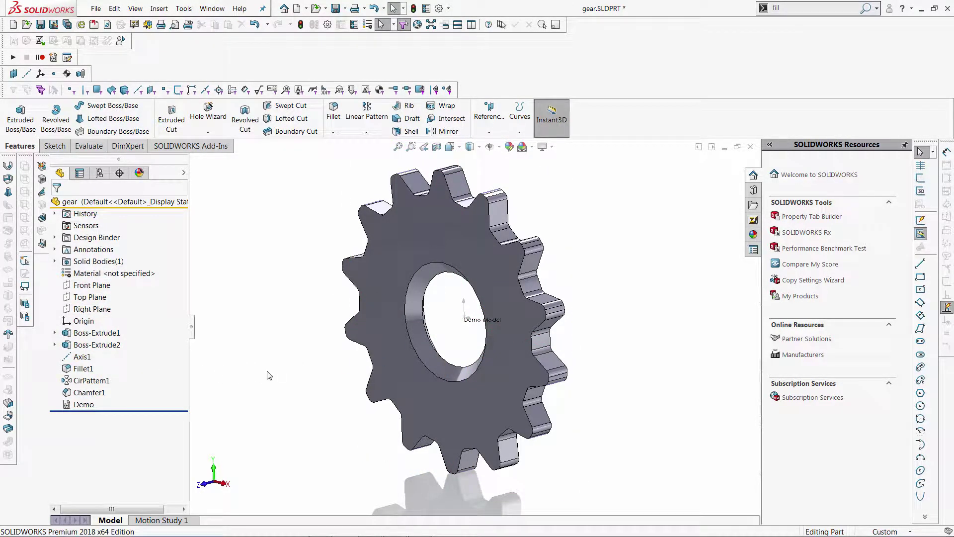
{"action": "middle_click_drag", "start_coordinate": [268, 375], "coordinate": [318, 338]}
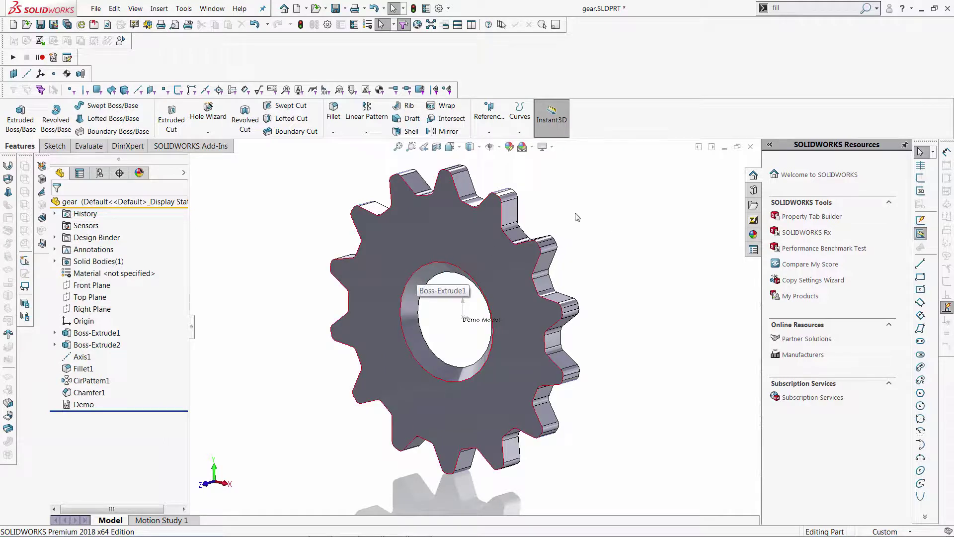
{"action": "middle_click_drag", "start_coordinate": [578, 226], "coordinate": [596, 232]}
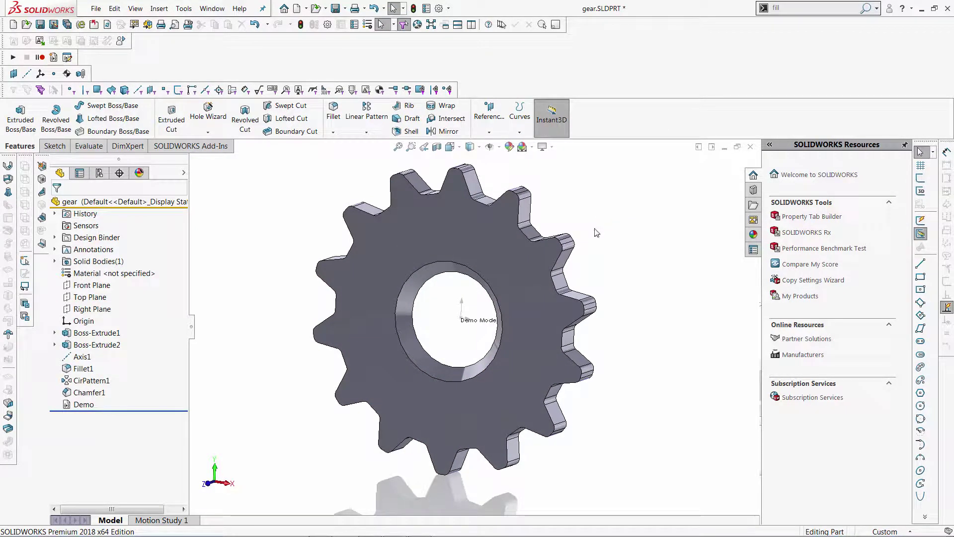
Step: Apply a 5 mm Fillet2 to the gear's front face edges using the Fillet command
{"action": "left_click", "coordinate": [806, 8]}
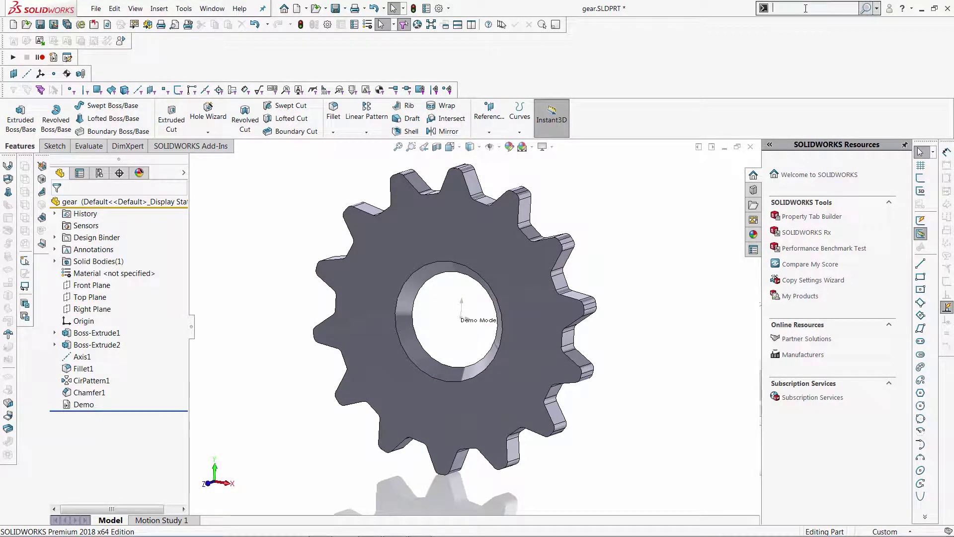
{"action": "type", "text": "fille"}
{"action": "key", "text": "Return"}
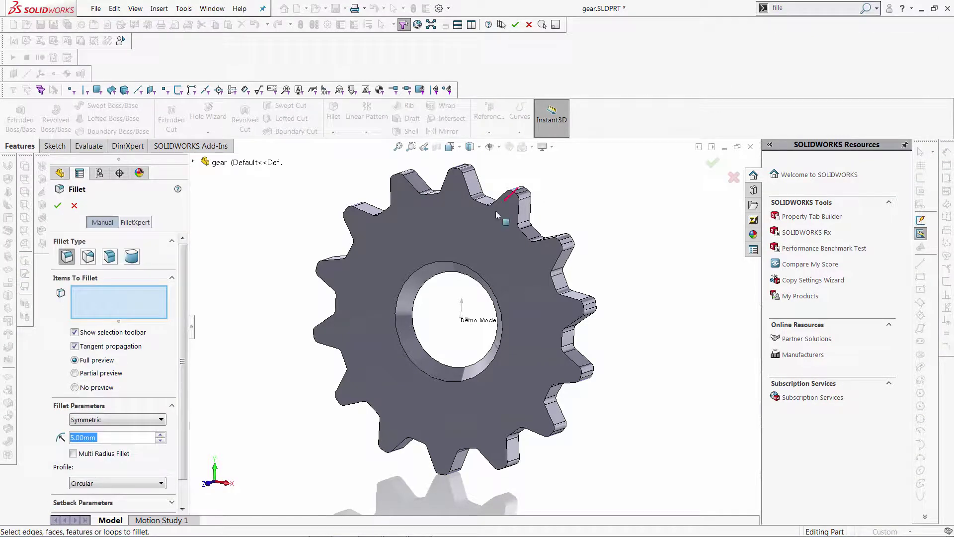
{"action": "left_click", "coordinate": [496, 210]}
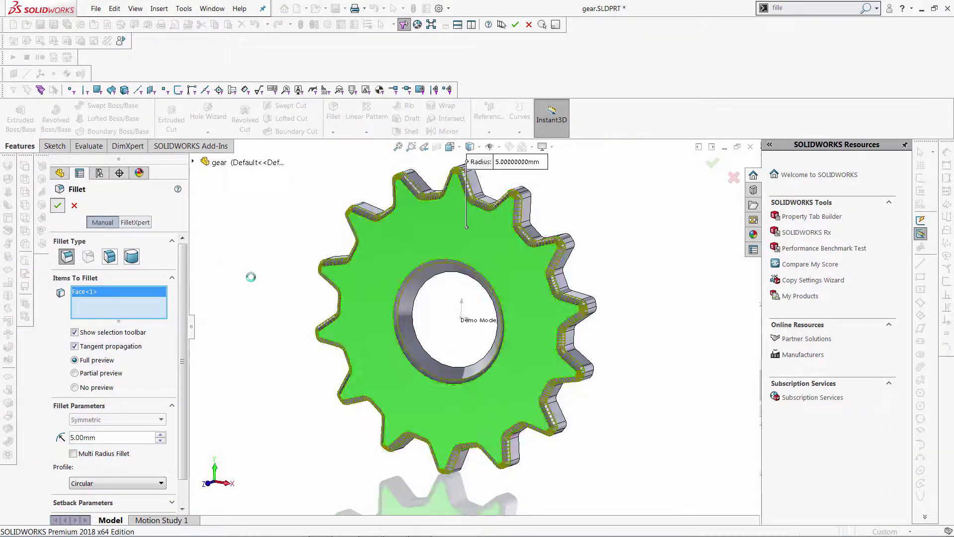
{"action": "key", "text": "Return"}
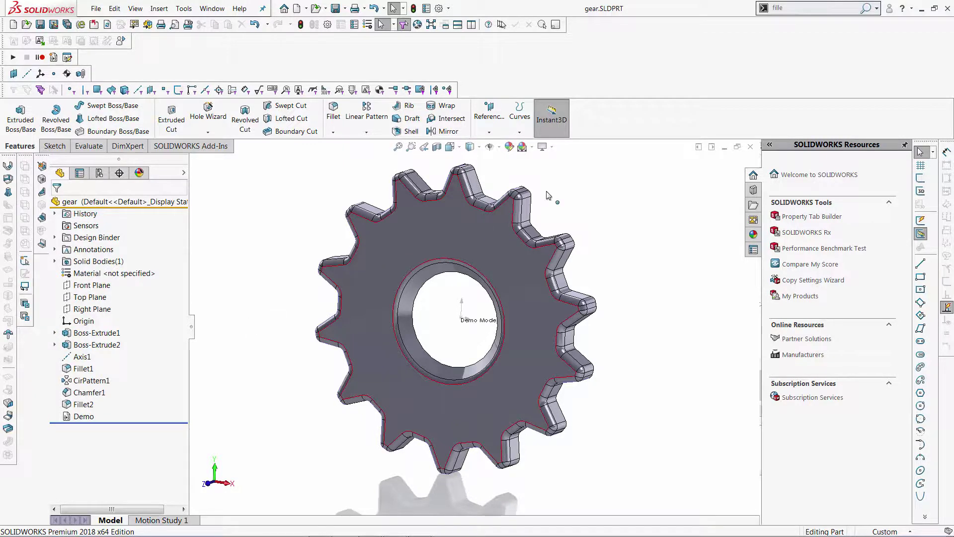
Step: Close the gear part, then drag gear.SLDPRT from the D:\Watermark folder into SOLIDWORKS
{"action": "left_click", "coordinate": [750, 147]}
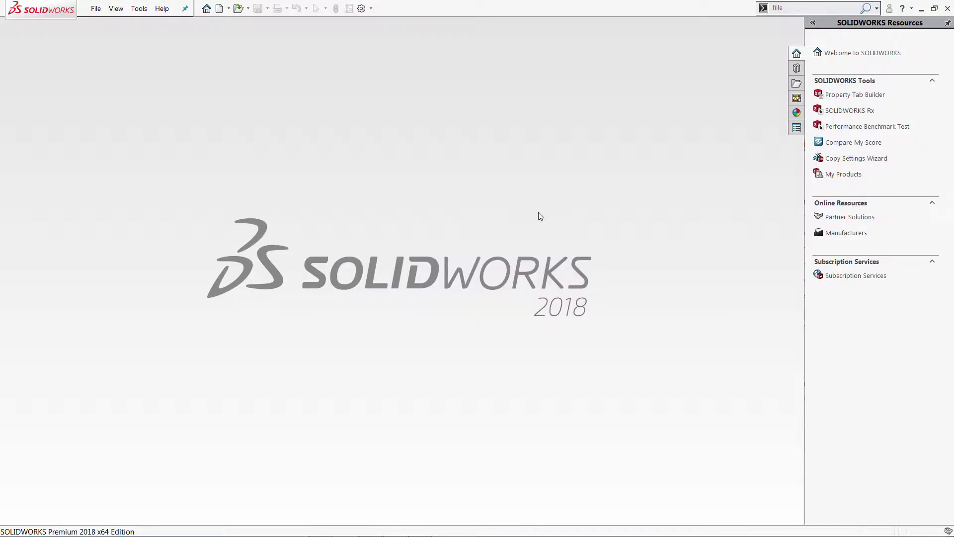
{"action": "key", "text": "alt+Tab"}
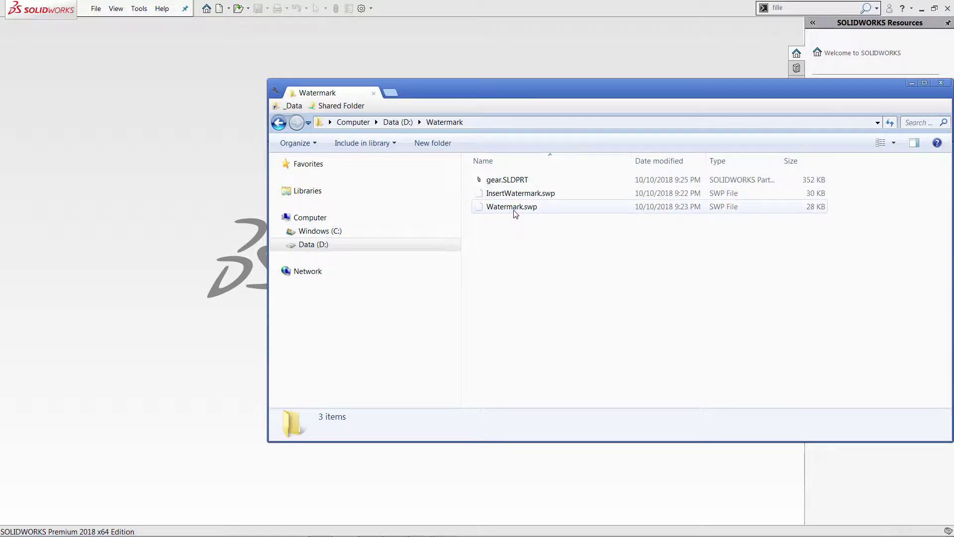
{"action": "left_click", "coordinate": [504, 181]}
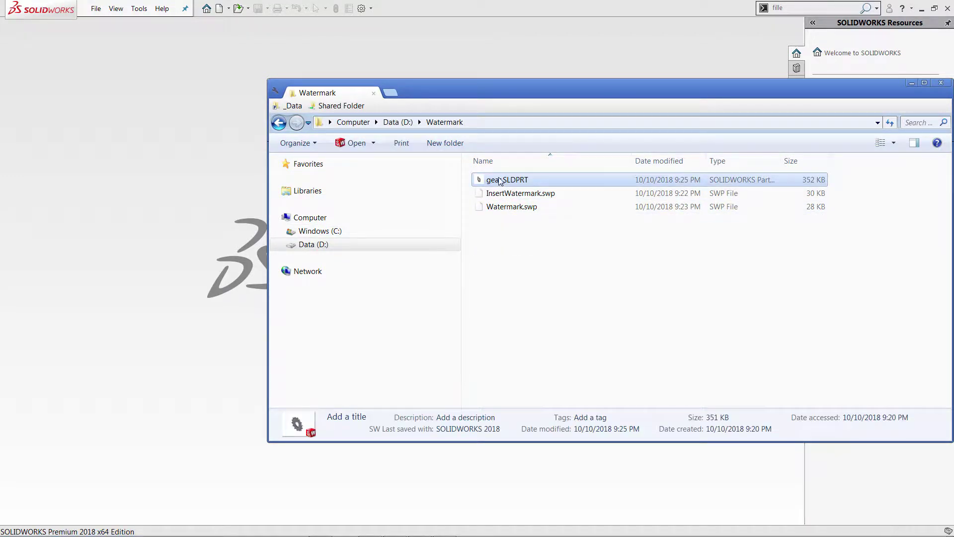
{"action": "left_click_drag", "start_coordinate": [503, 181], "coordinate": [223, 170]}
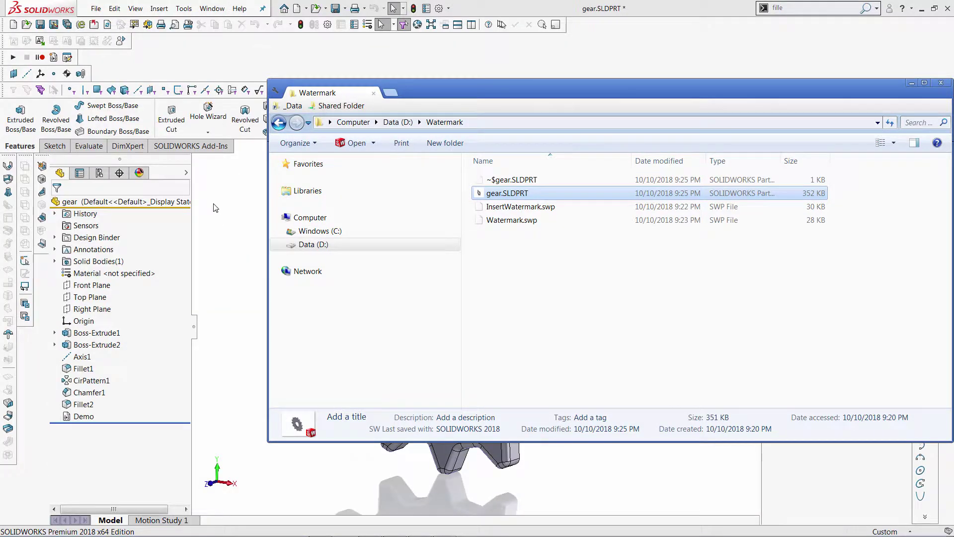
{"action": "middle_click_drag", "start_coordinate": [324, 286], "coordinate": [187, 347]}
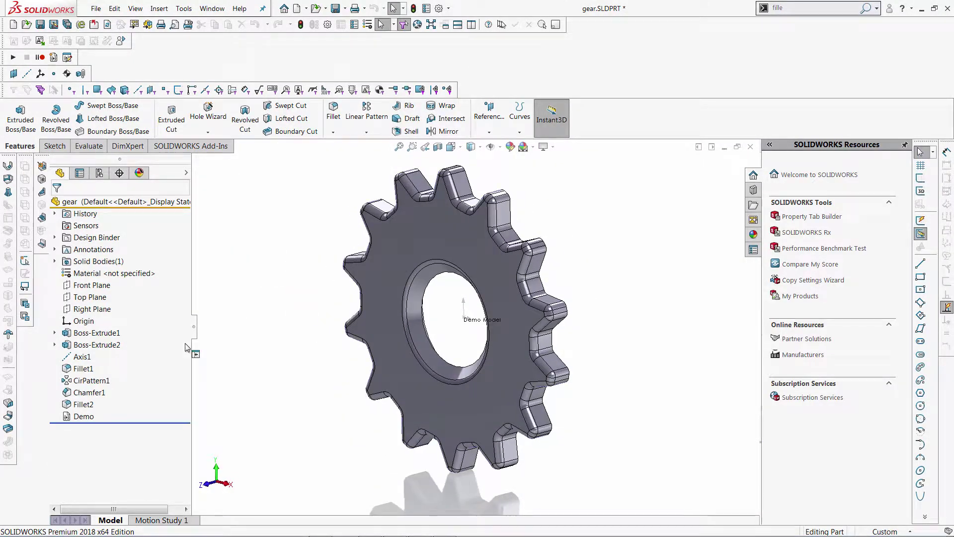
{"action": "left_click", "coordinate": [82, 417]}
{"action": "left_click", "coordinate": [82, 416]}
{"action": "type", "text": "ddd"}
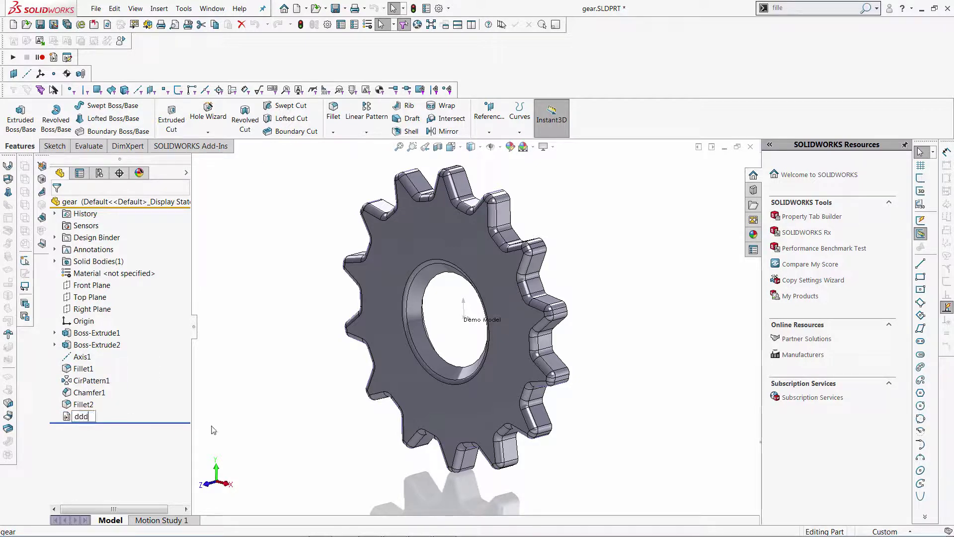
{"action": "type", "text": "d"}
{"action": "left_click", "coordinate": [237, 418]}
{"action": "key", "text": "ctrl+z"}
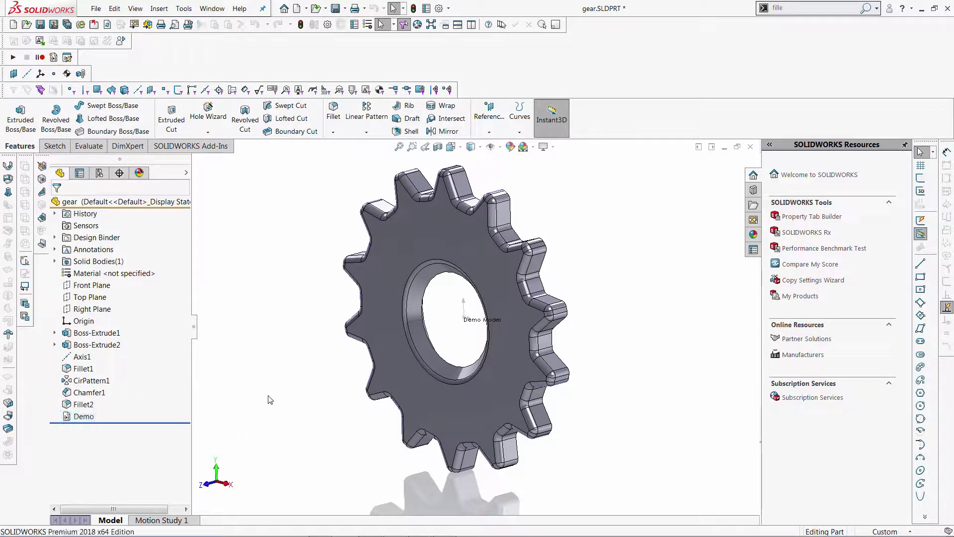
{"action": "key", "text": "ctrl+z"}
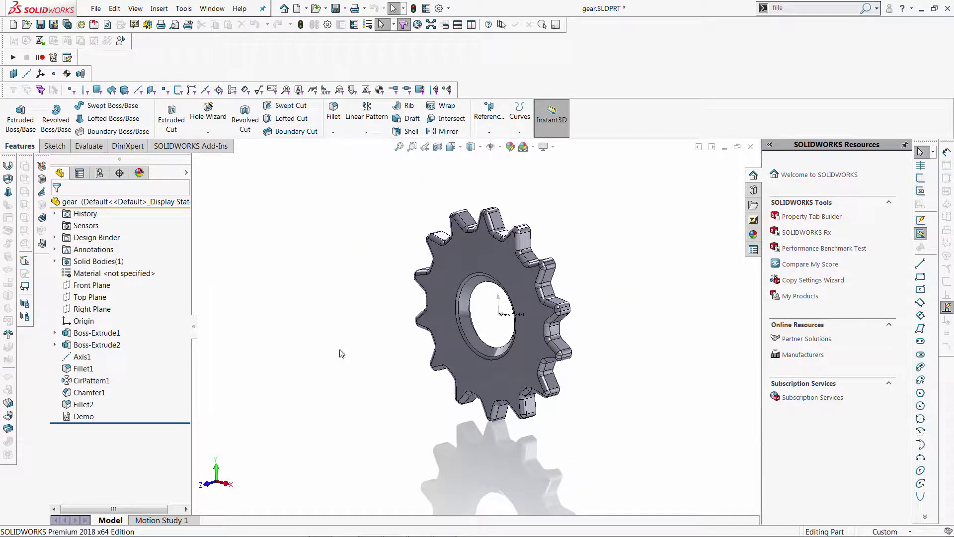
{"action": "key", "text": "Delete"}
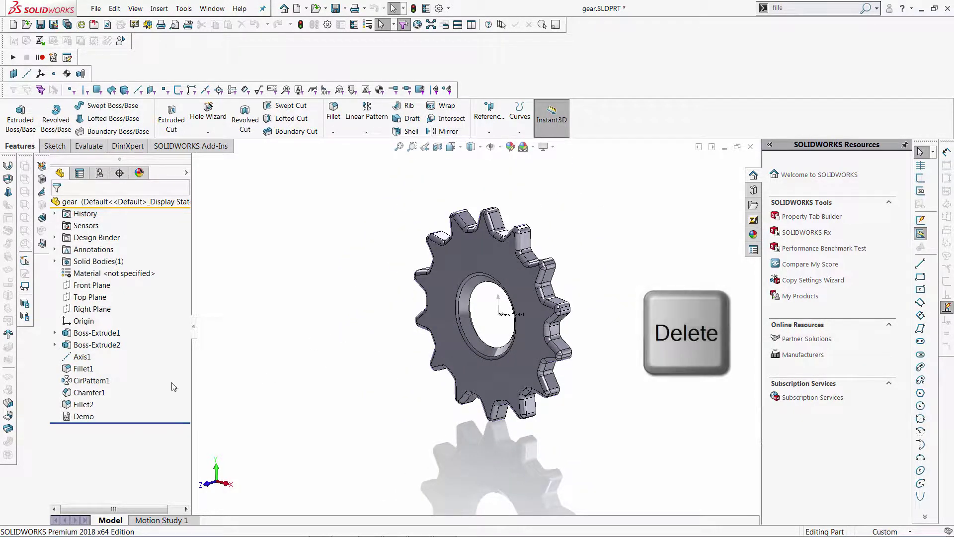
{"action": "left_click", "coordinate": [92, 417]}
{"action": "key", "text": "Delete"}
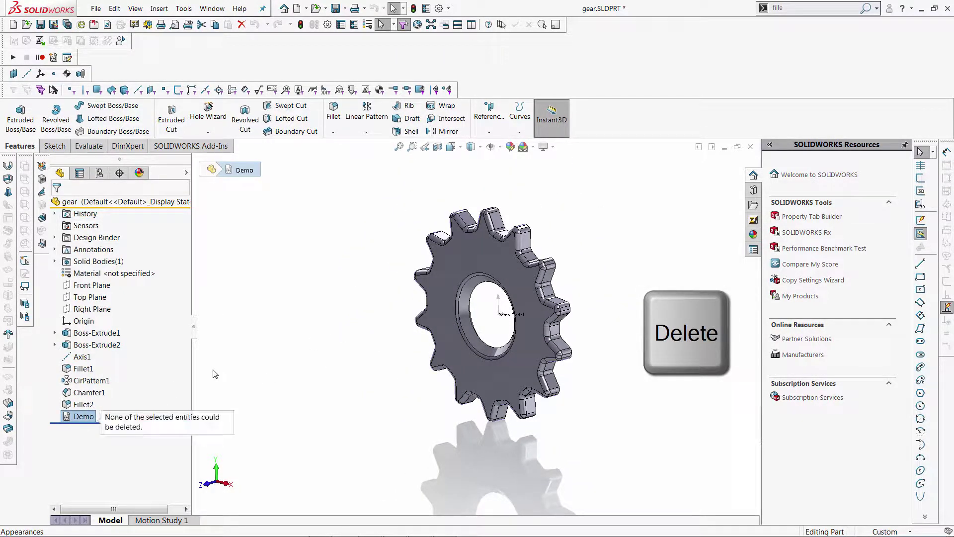
{"action": "left_click", "coordinate": [211, 471]}
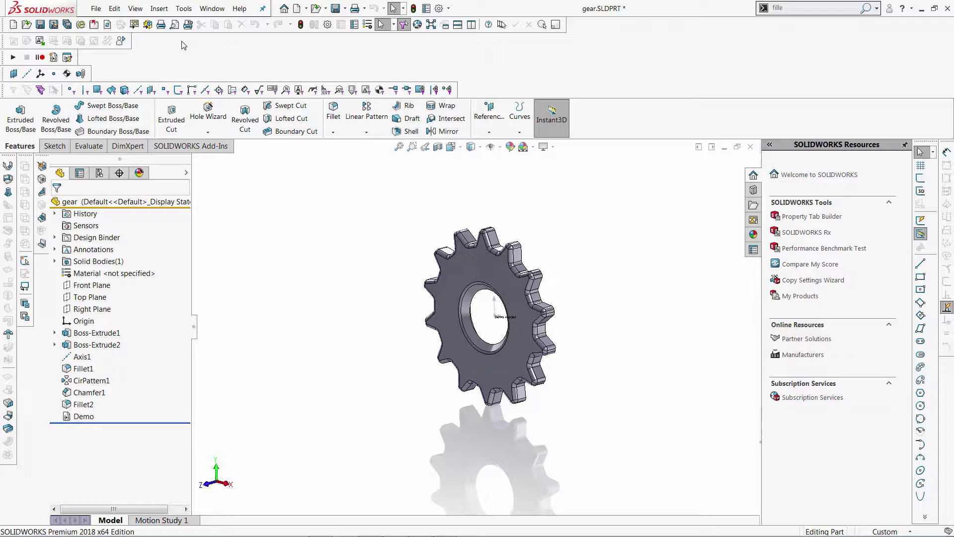
Step: Open InsertWatermark.swp in the VBA editor, with the Demo feature selected in the part
{"action": "left_click", "coordinate": [67, 59]}
{"action": "left_click", "coordinate": [537, 178]}
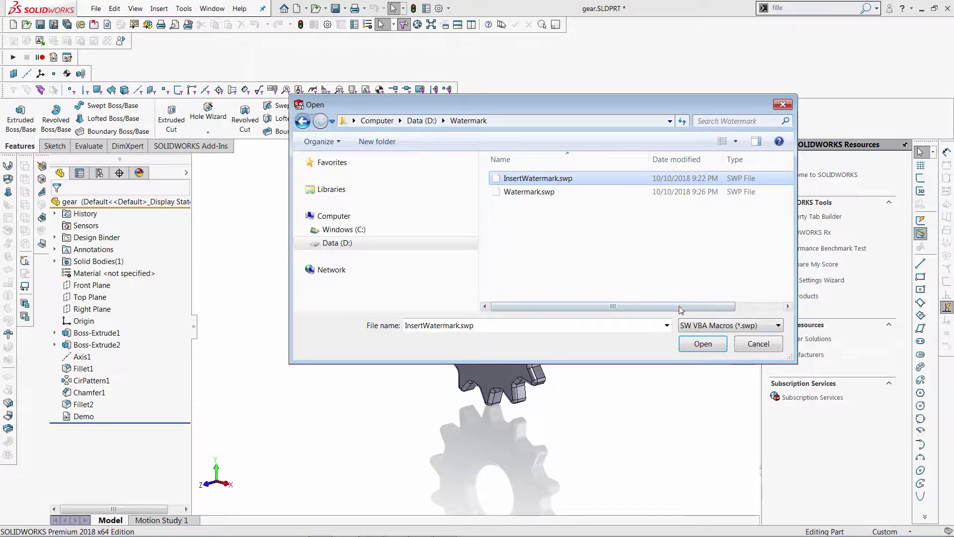
{"action": "left_click", "coordinate": [703, 343]}
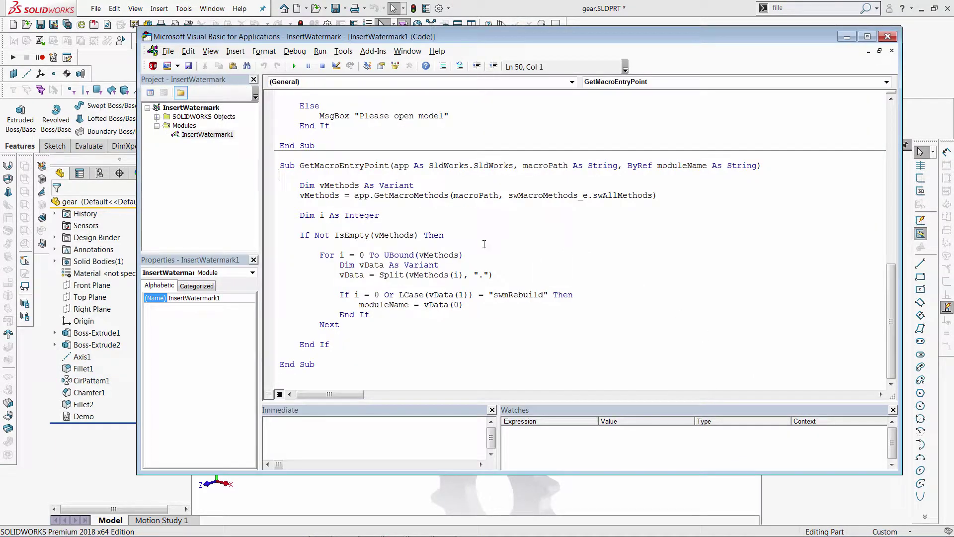
{"action": "left_click", "coordinate": [84, 416]}
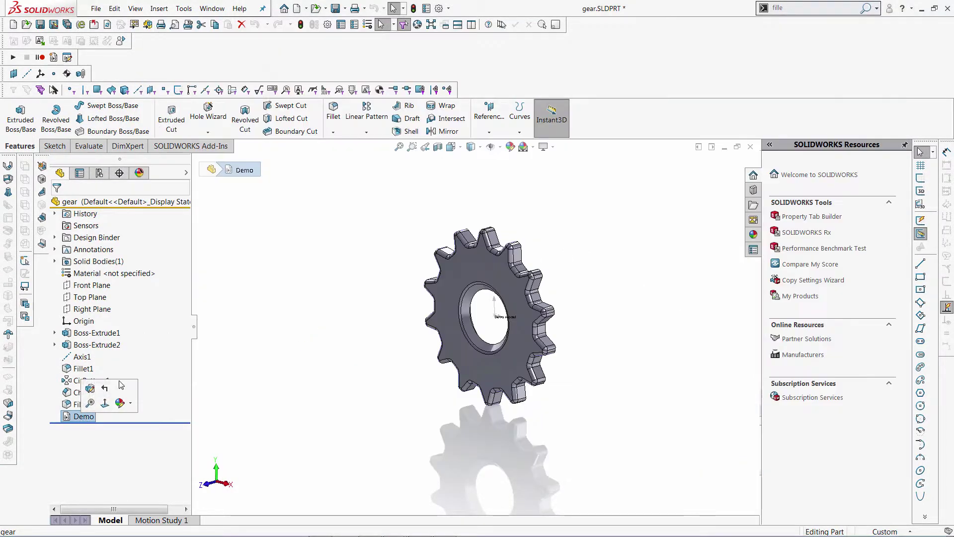
{"action": "key", "text": "alt+Tab"}
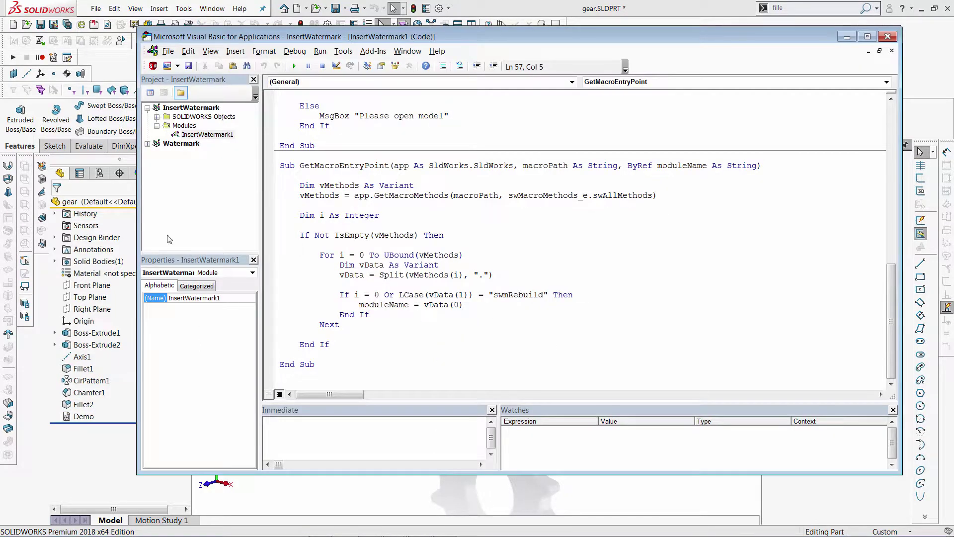
Step: Unlock the Watermark project with its password and set swmSecurity to 0, commenting out the old flags
{"action": "left_click", "coordinate": [147, 144]}
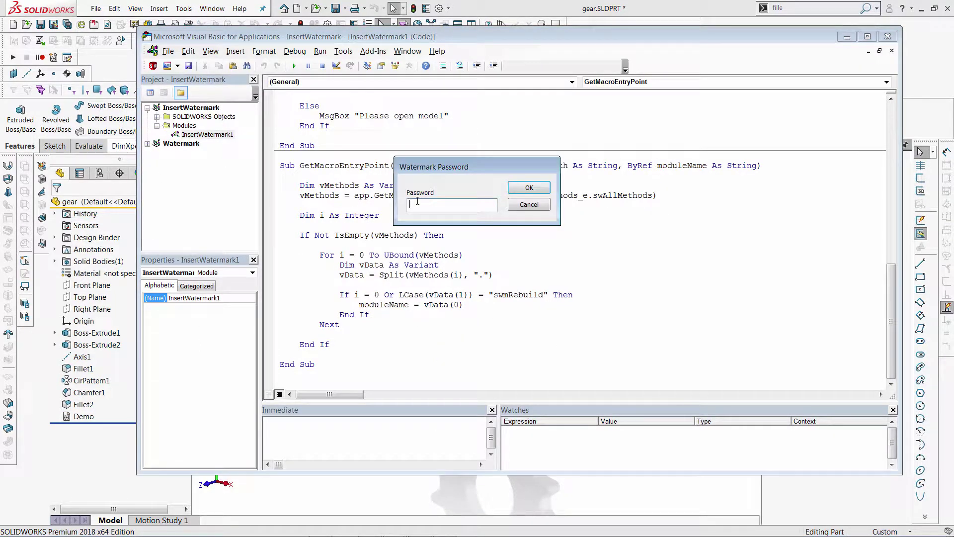
{"action": "type", "text": "************"}
{"action": "left_click", "coordinate": [529, 187]}
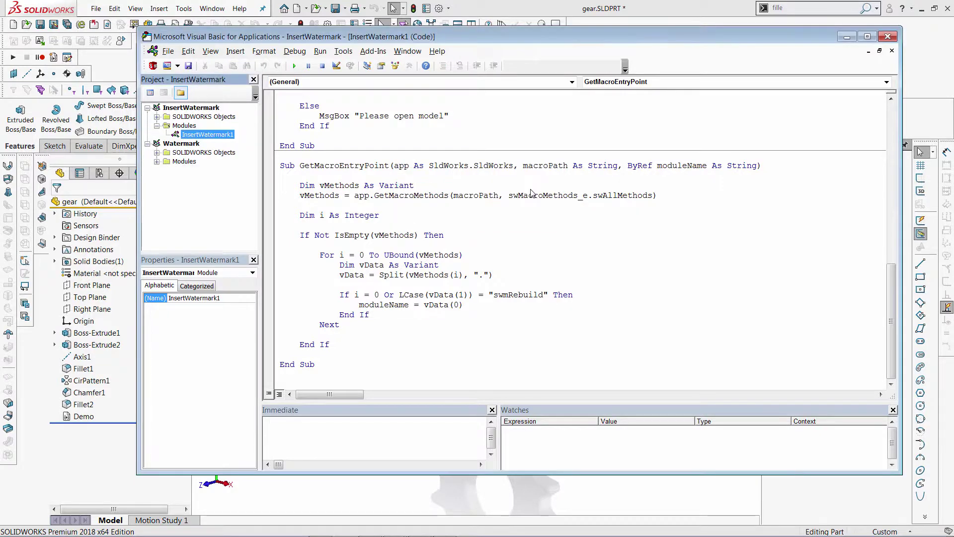
{"action": "left_click", "coordinate": [157, 162]}
{"action": "double_click", "coordinate": [199, 170]}
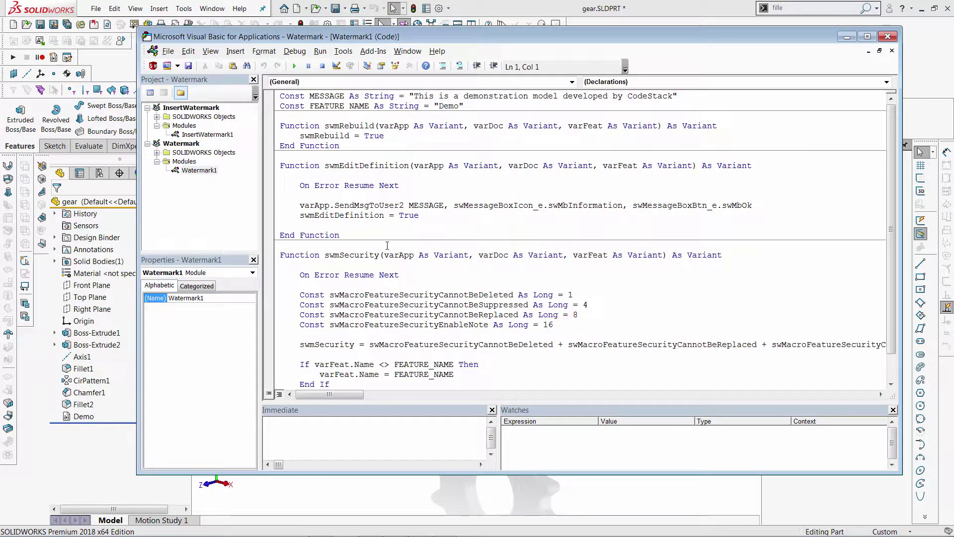
{"action": "scroll", "coordinate": [439, 288], "scroll_direction": "down", "scroll_amount": 1}
{"action": "left_click", "coordinate": [374, 317]}
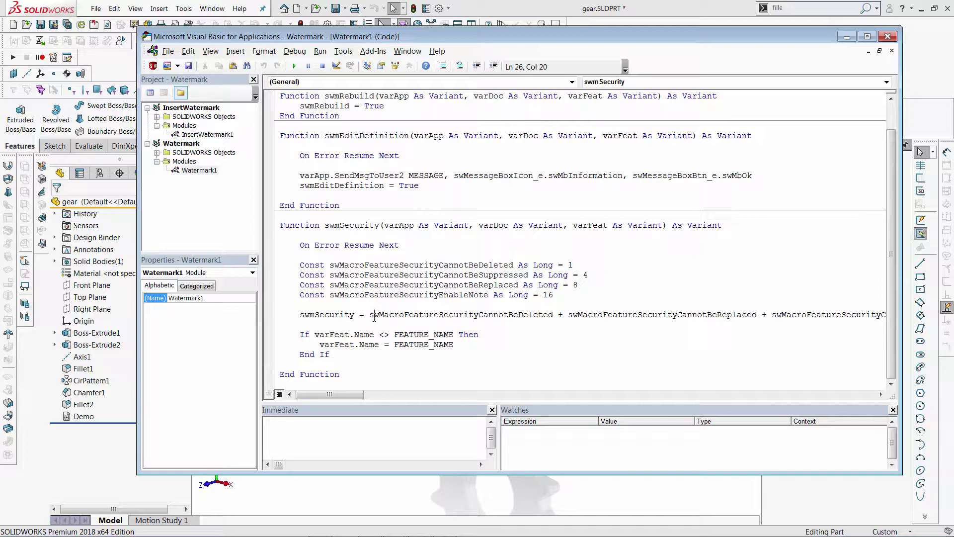
{"action": "type", "text": "0 '"}
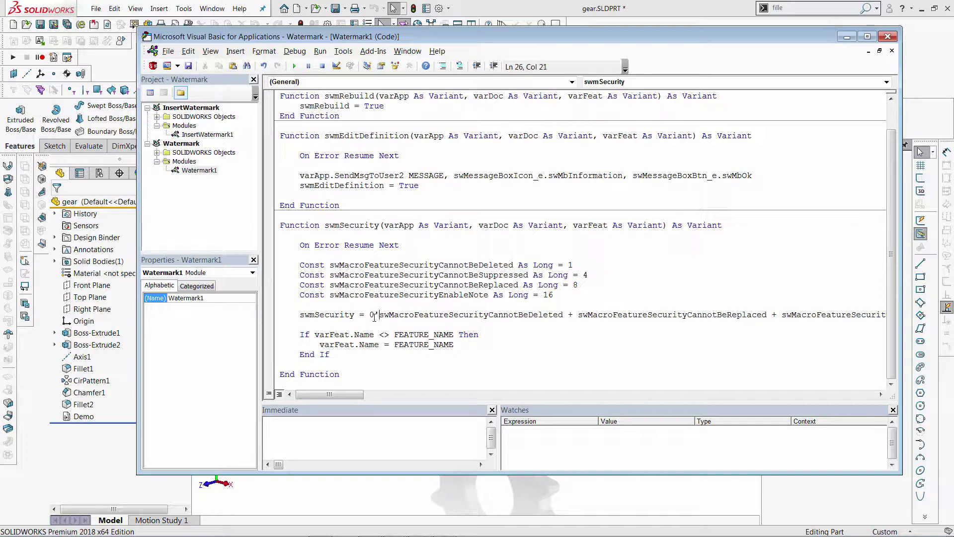
{"action": "key", "text": "Down"}
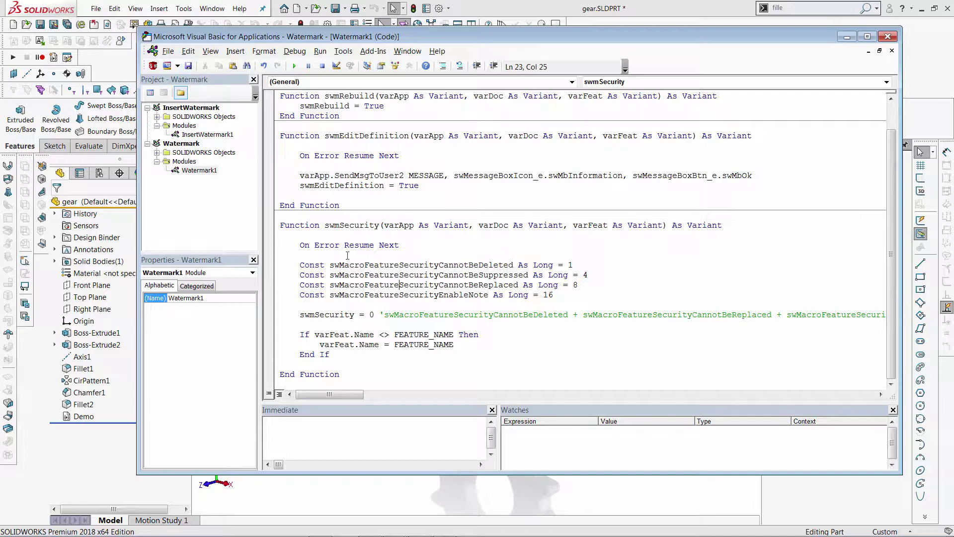
Step: Delete the Demo feature from the FeatureManager tree and confirm the deletion with Yes
{"action": "left_click", "coordinate": [83, 416]}
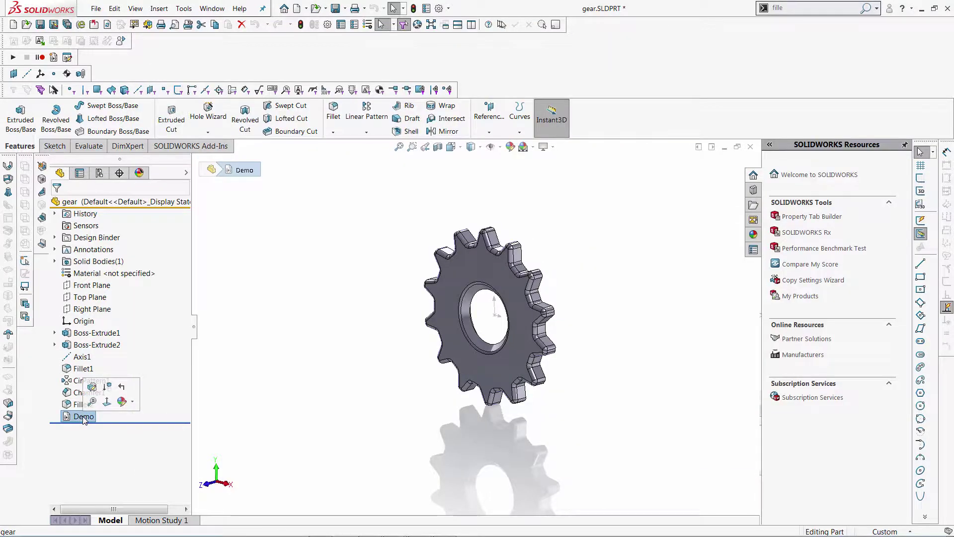
{"action": "right_click", "coordinate": [83, 418]}
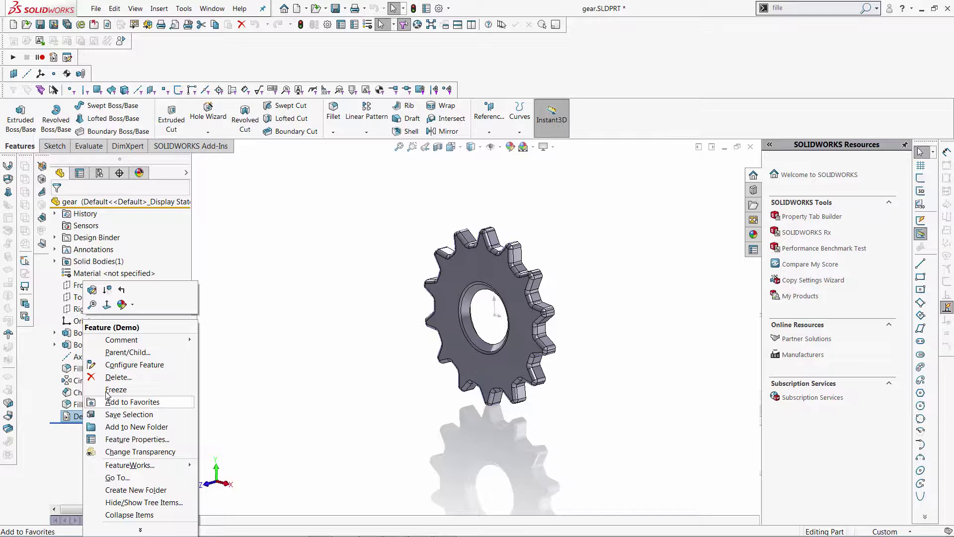
{"action": "left_click", "coordinate": [115, 377]}
{"action": "left_click", "coordinate": [544, 203]}
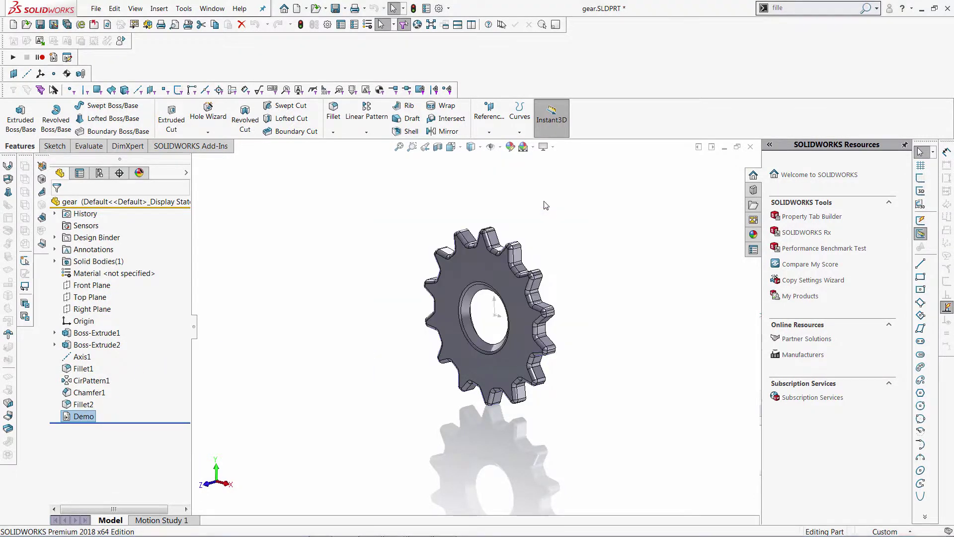